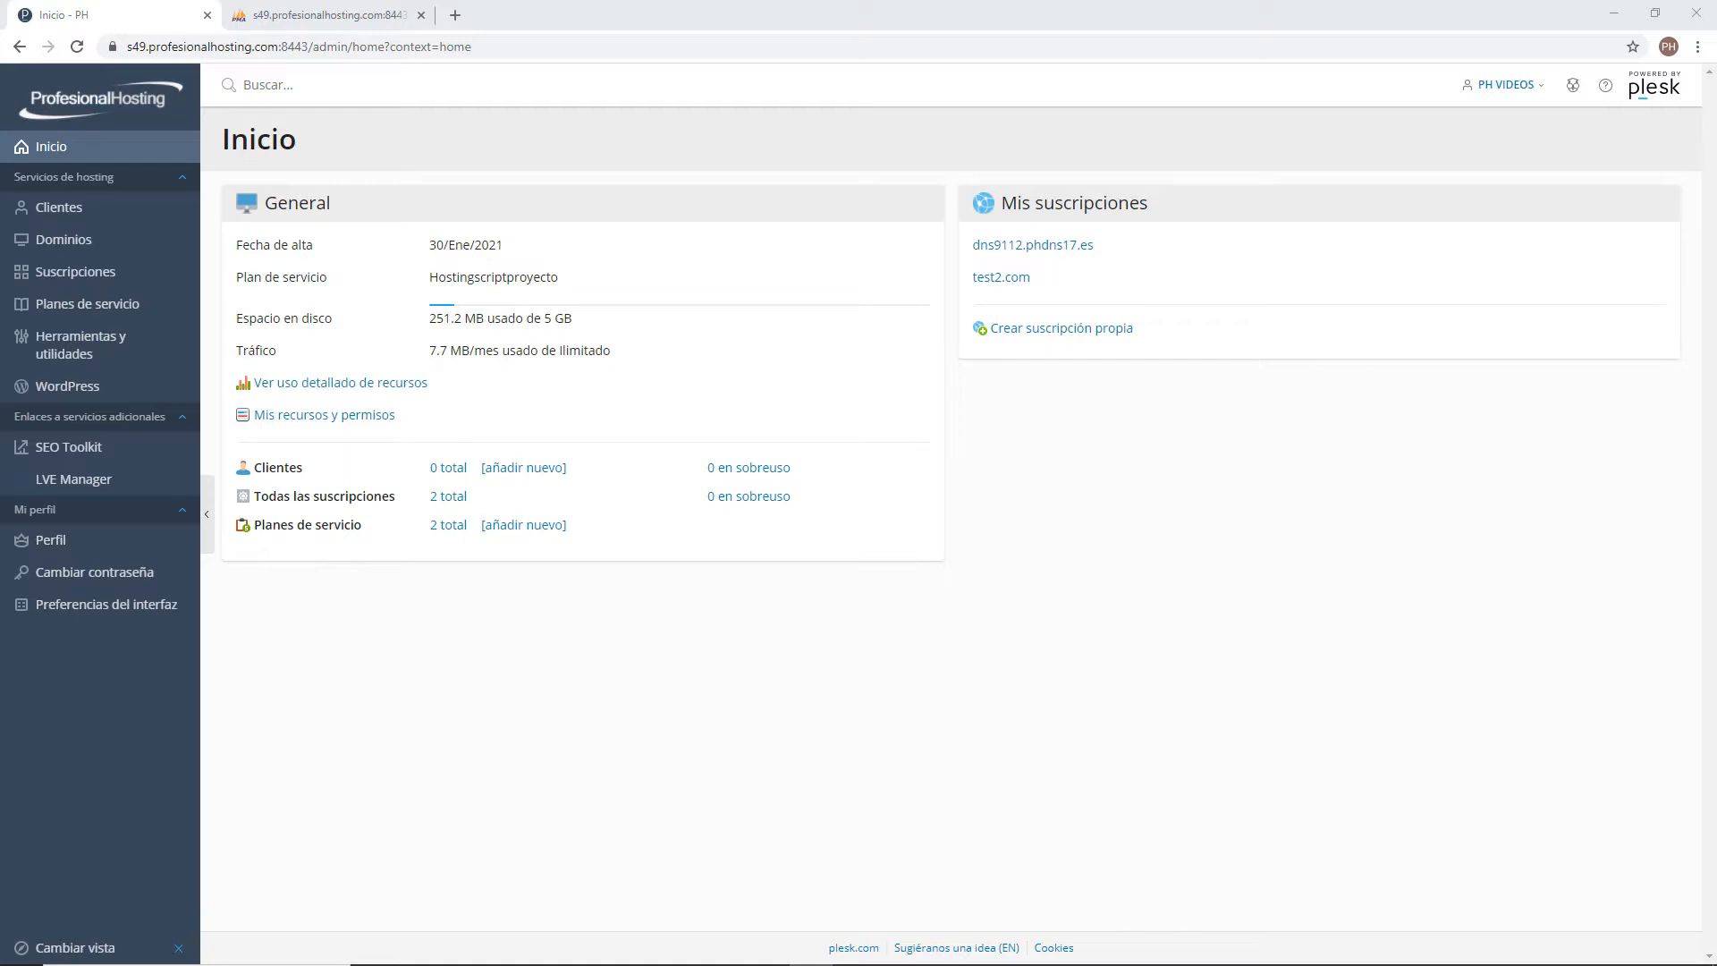
# - Open the database list of the dns9112.phdns17.es subscription
pyautogui.click(97, 275)
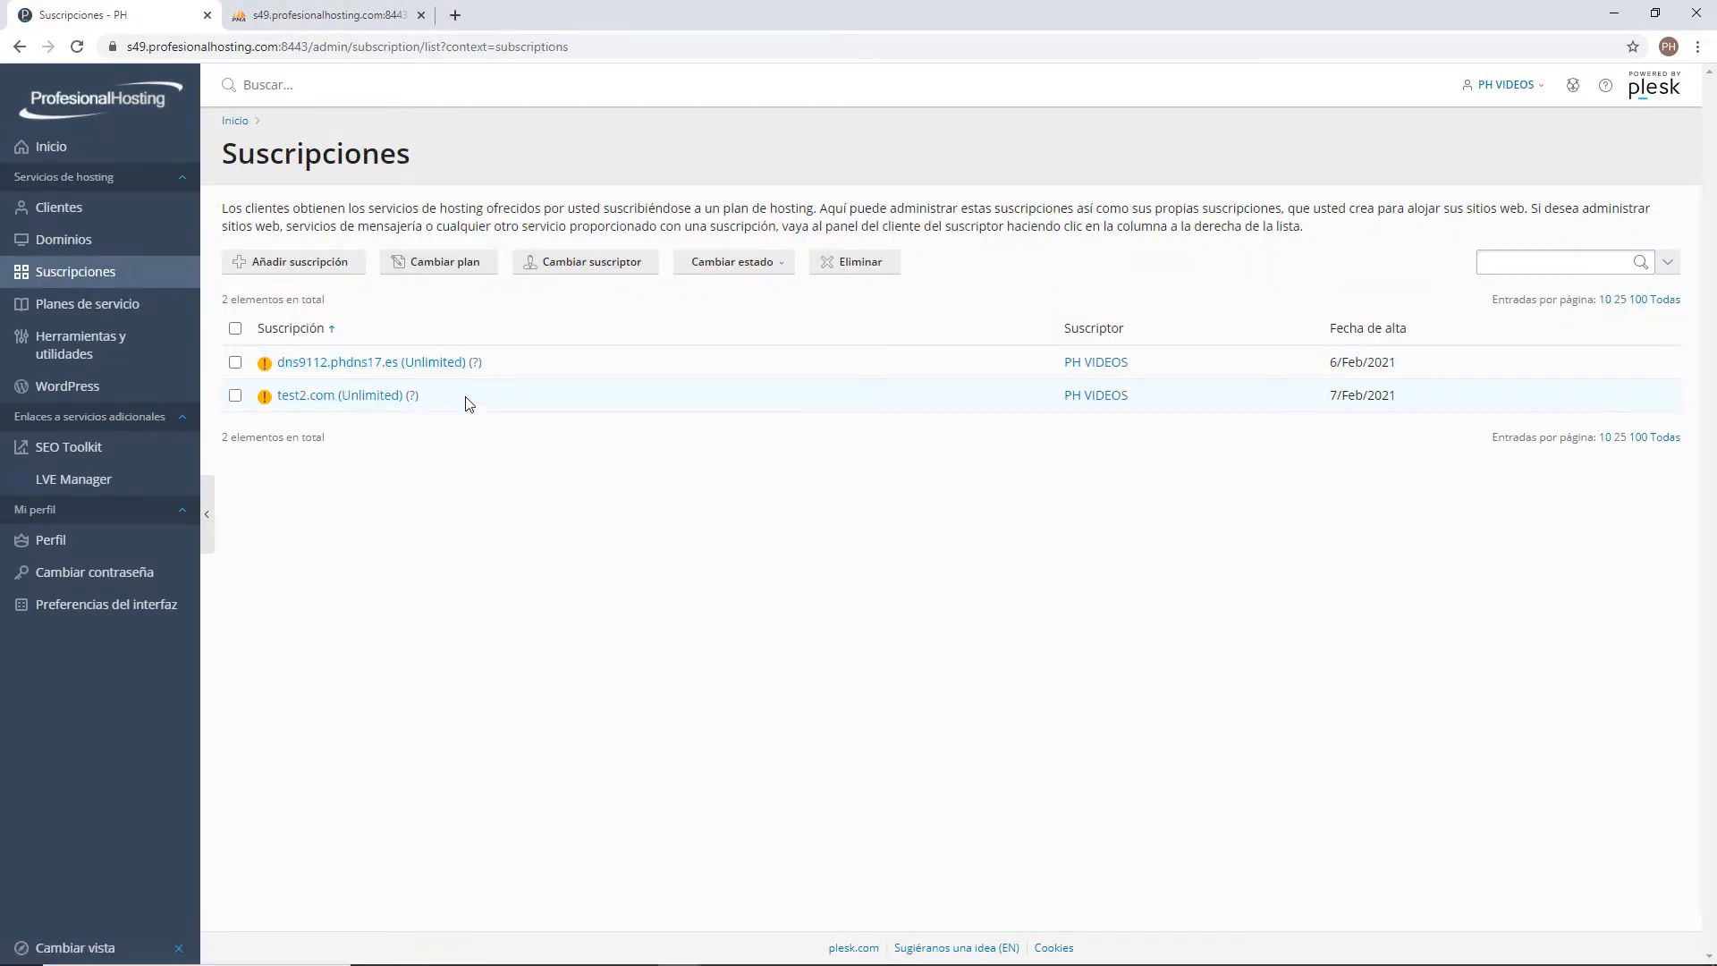
pyautogui.click(356, 361)
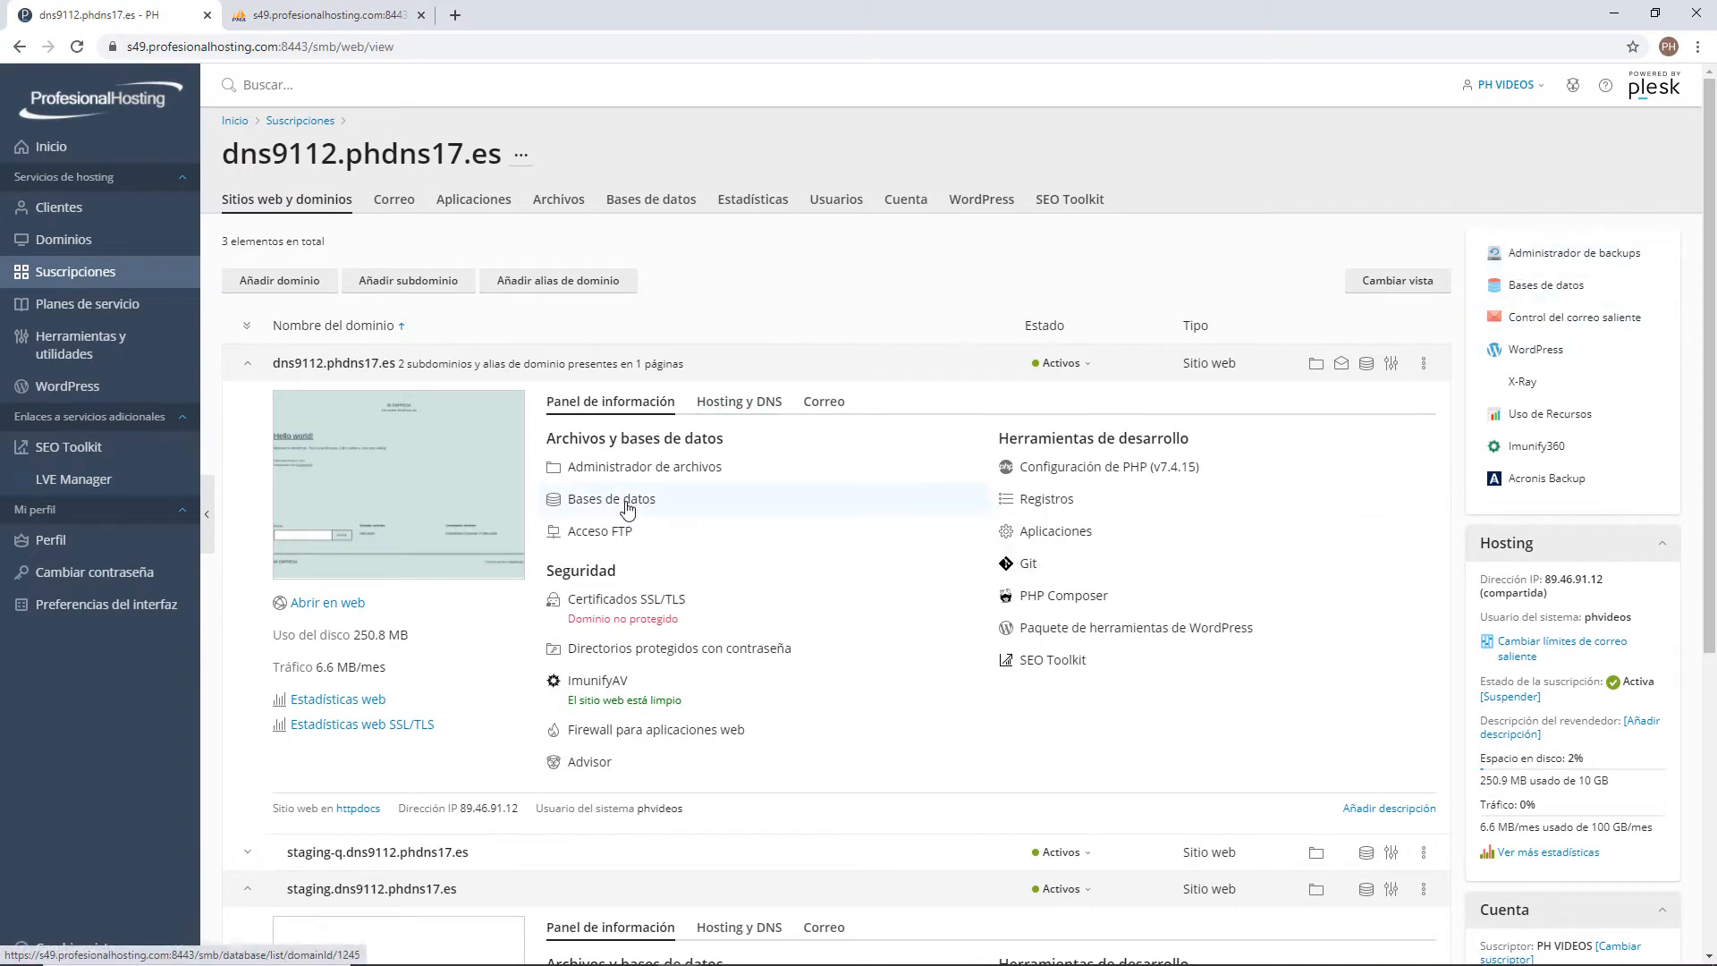
pyautogui.click(626, 506)
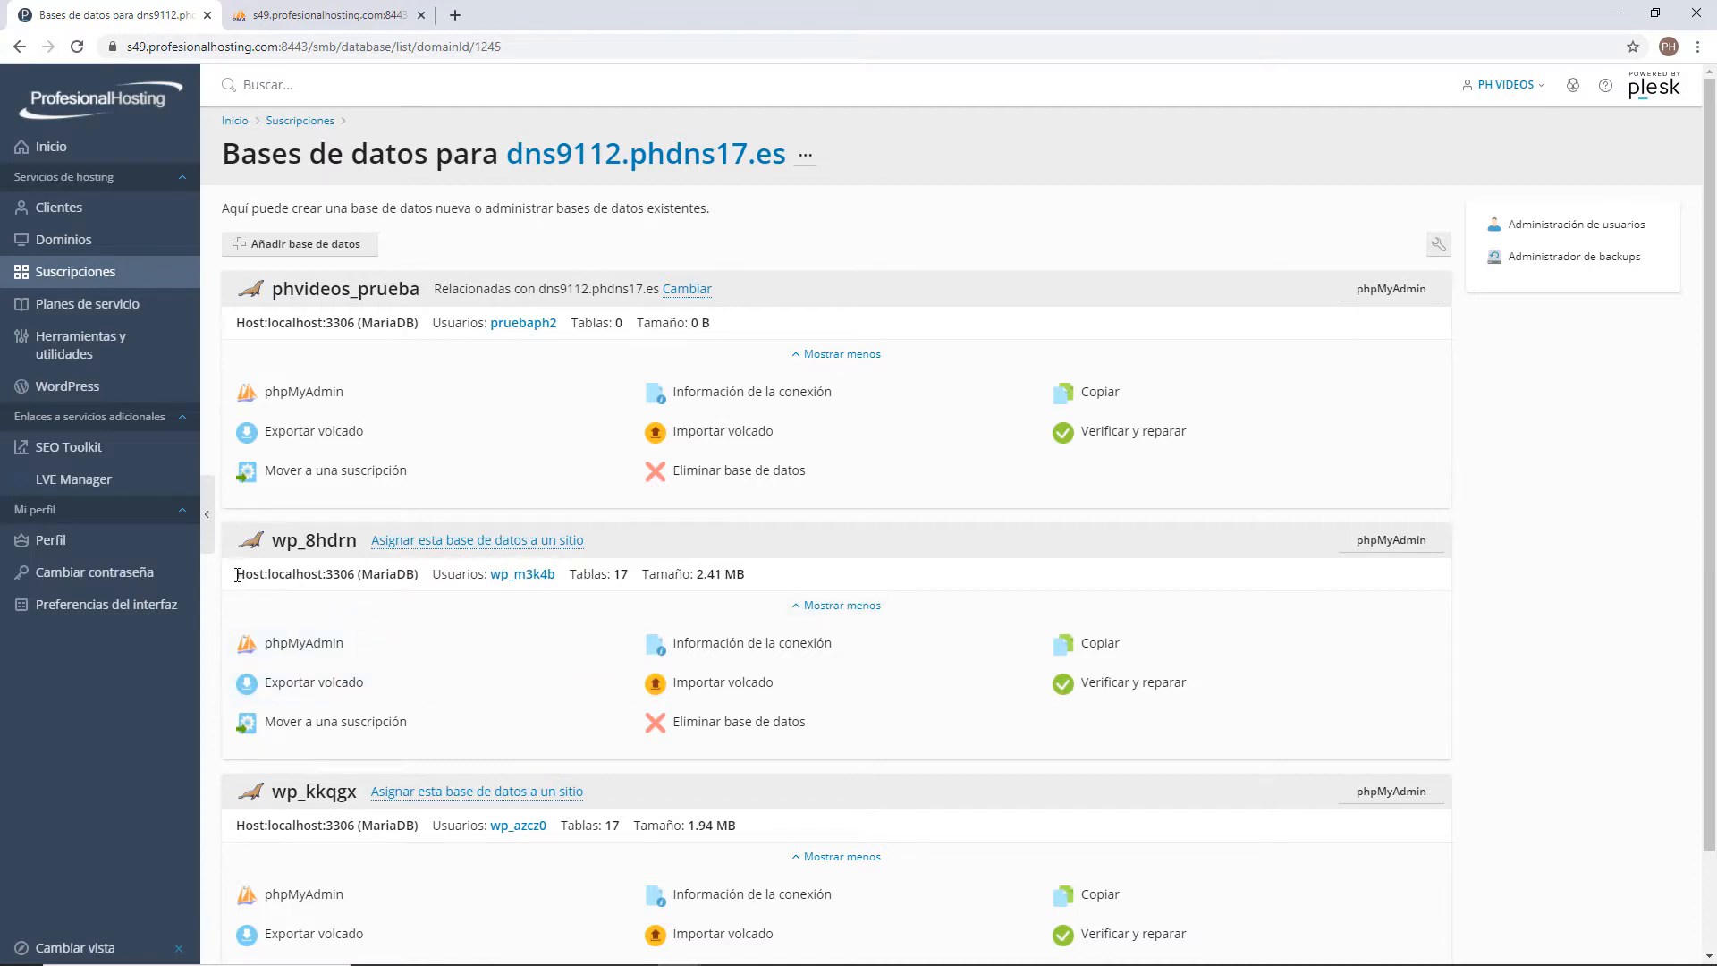
# - Review the host, user, table count and size shown for the wp_8hdrn database
pyautogui.moveTo(235, 576); pyautogui.dragTo(323, 577)
pyautogui.click(275, 572)
pyautogui.click(283, 578)
pyautogui.moveTo(278, 574); pyautogui.dragTo(357, 581)
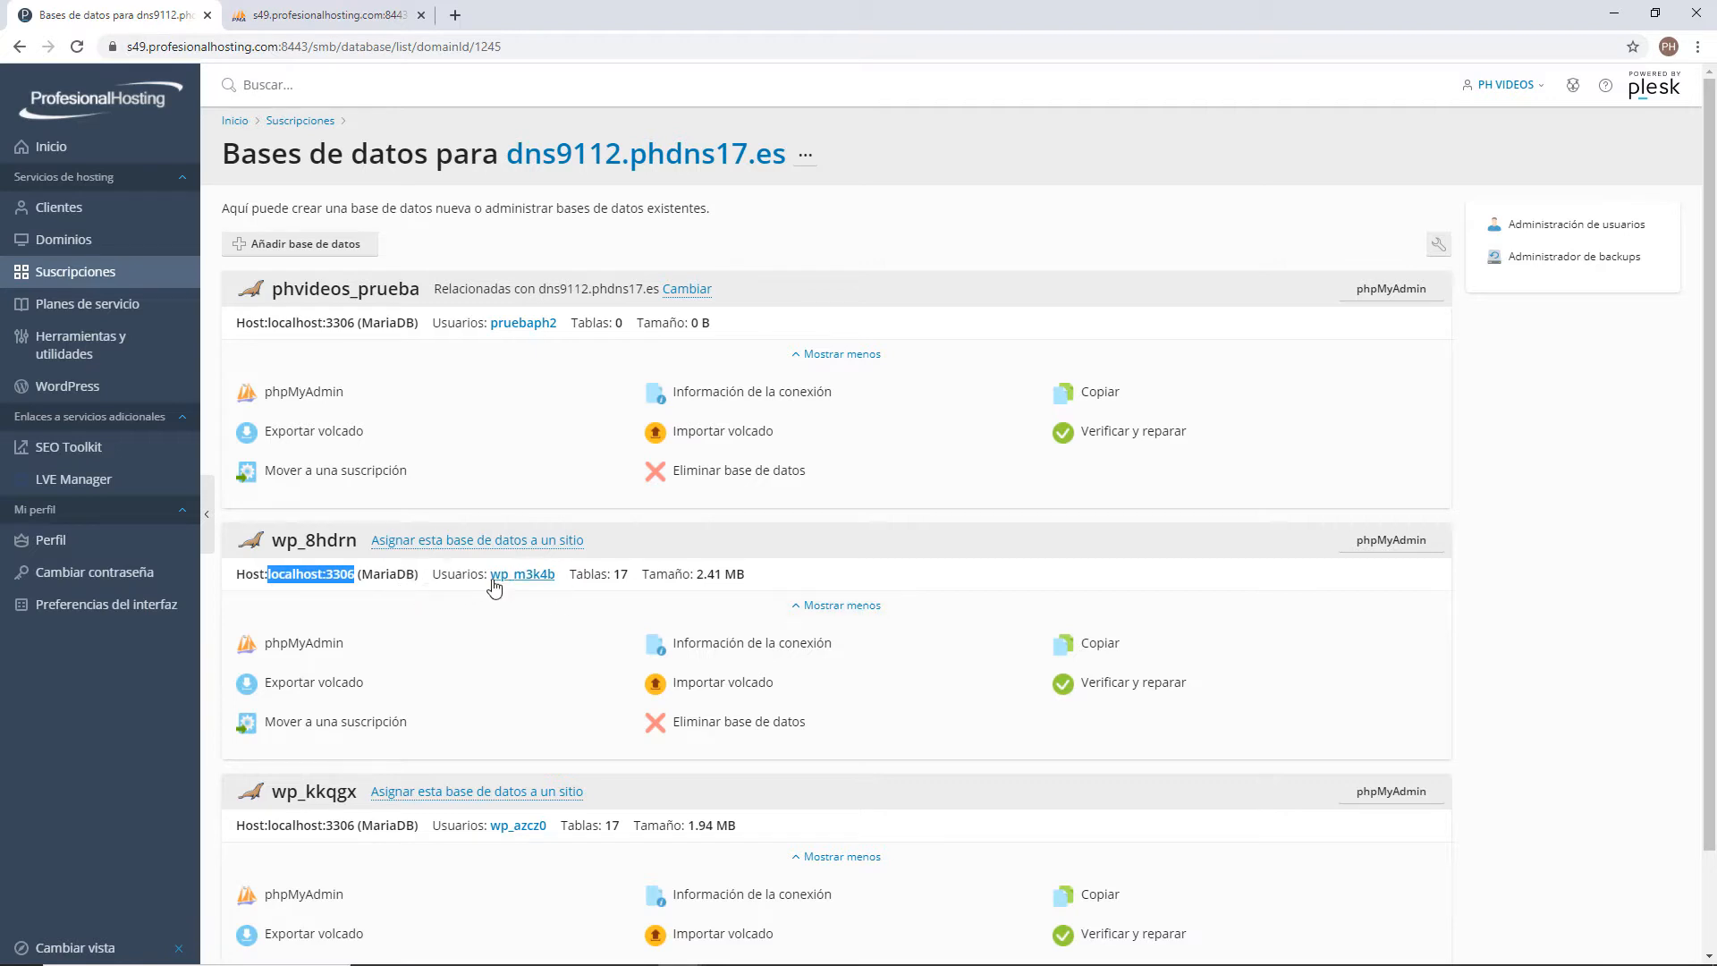
pyautogui.moveTo(629, 574); pyautogui.dragTo(486, 575)
pyautogui.click(459, 574)
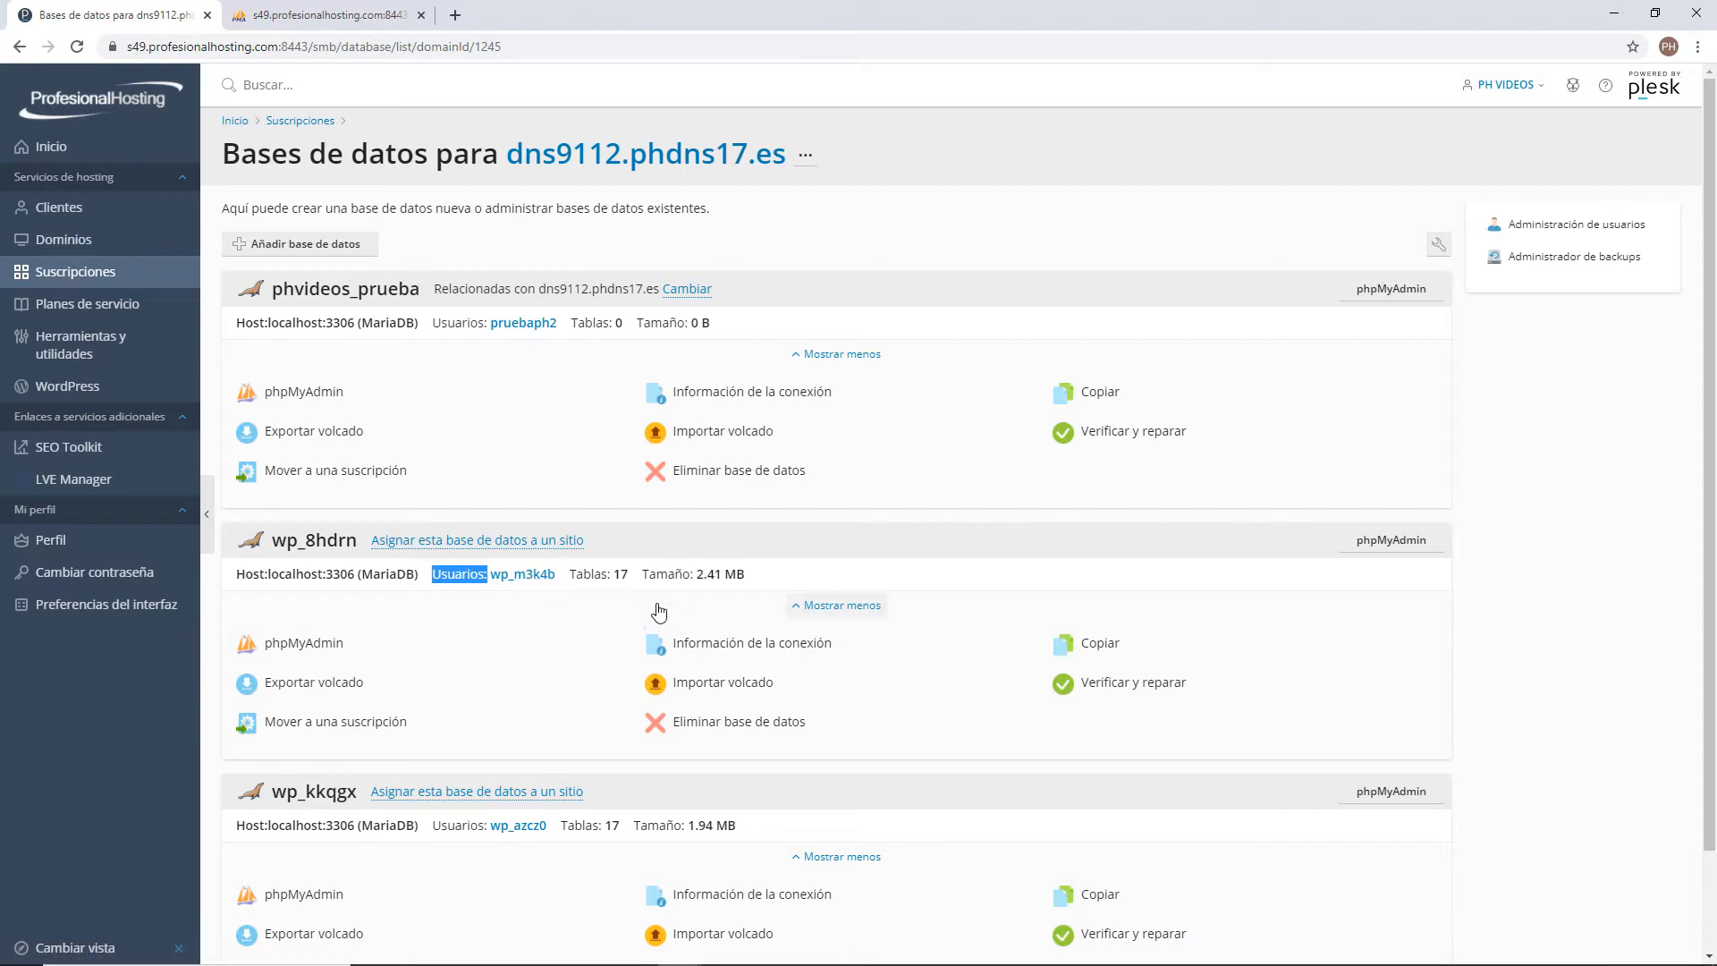
pyautogui.click(573, 577)
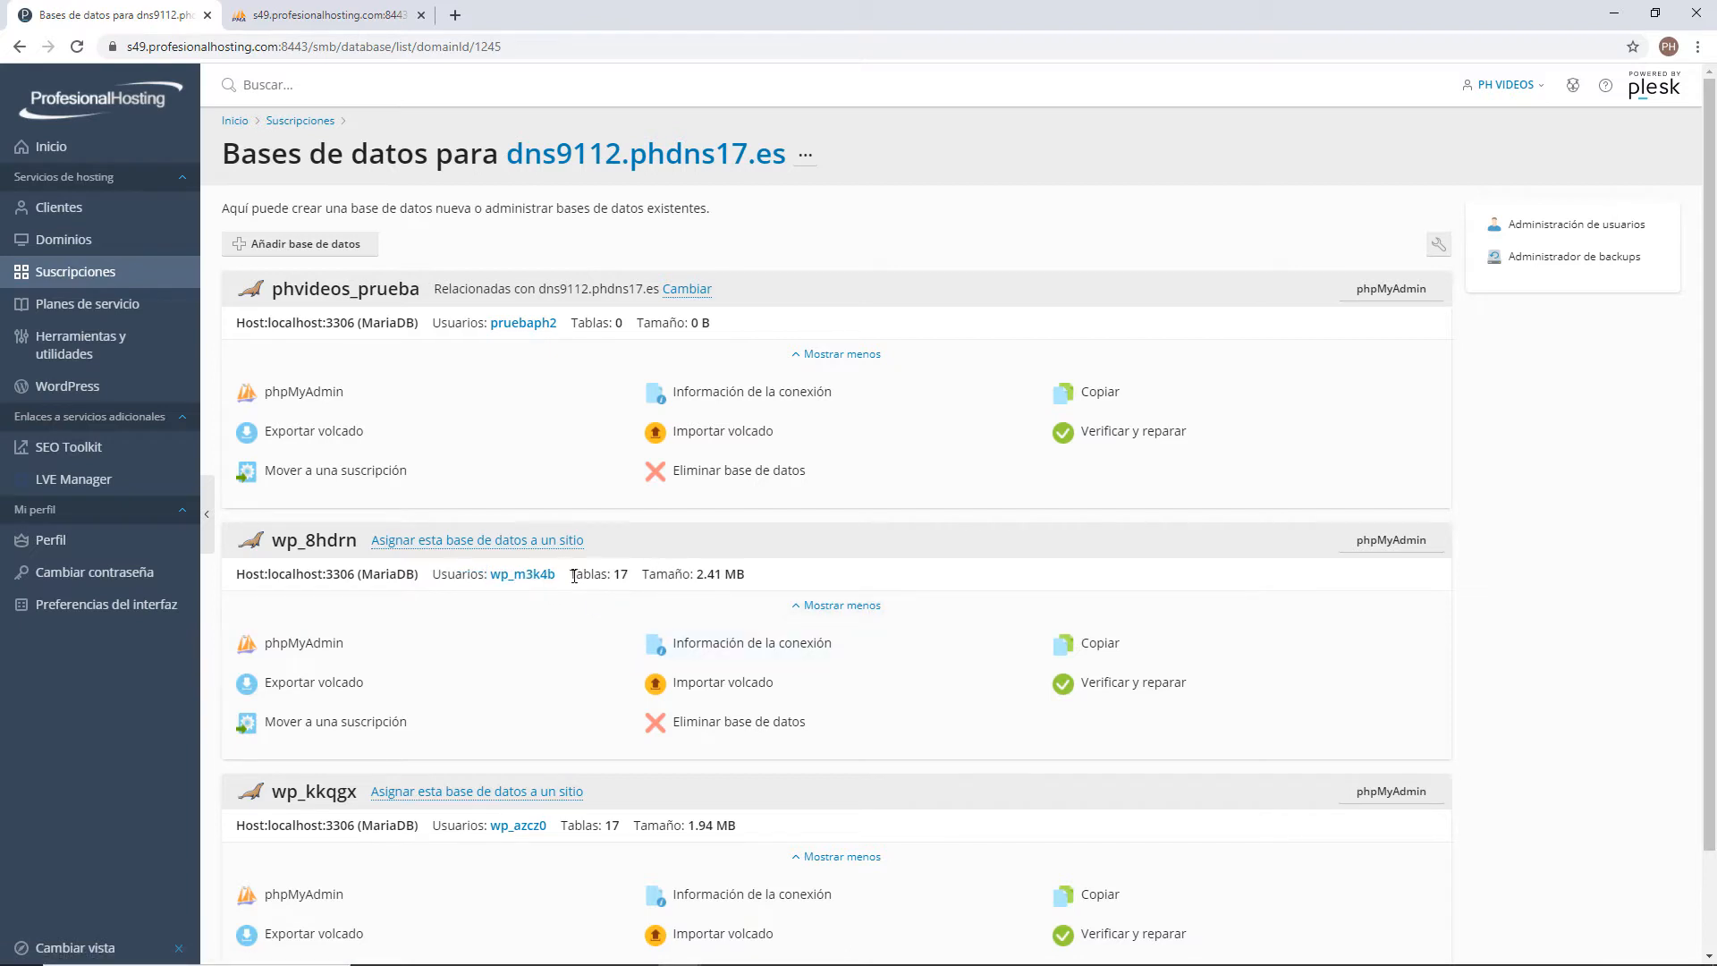
pyautogui.tripleClick(573, 577)
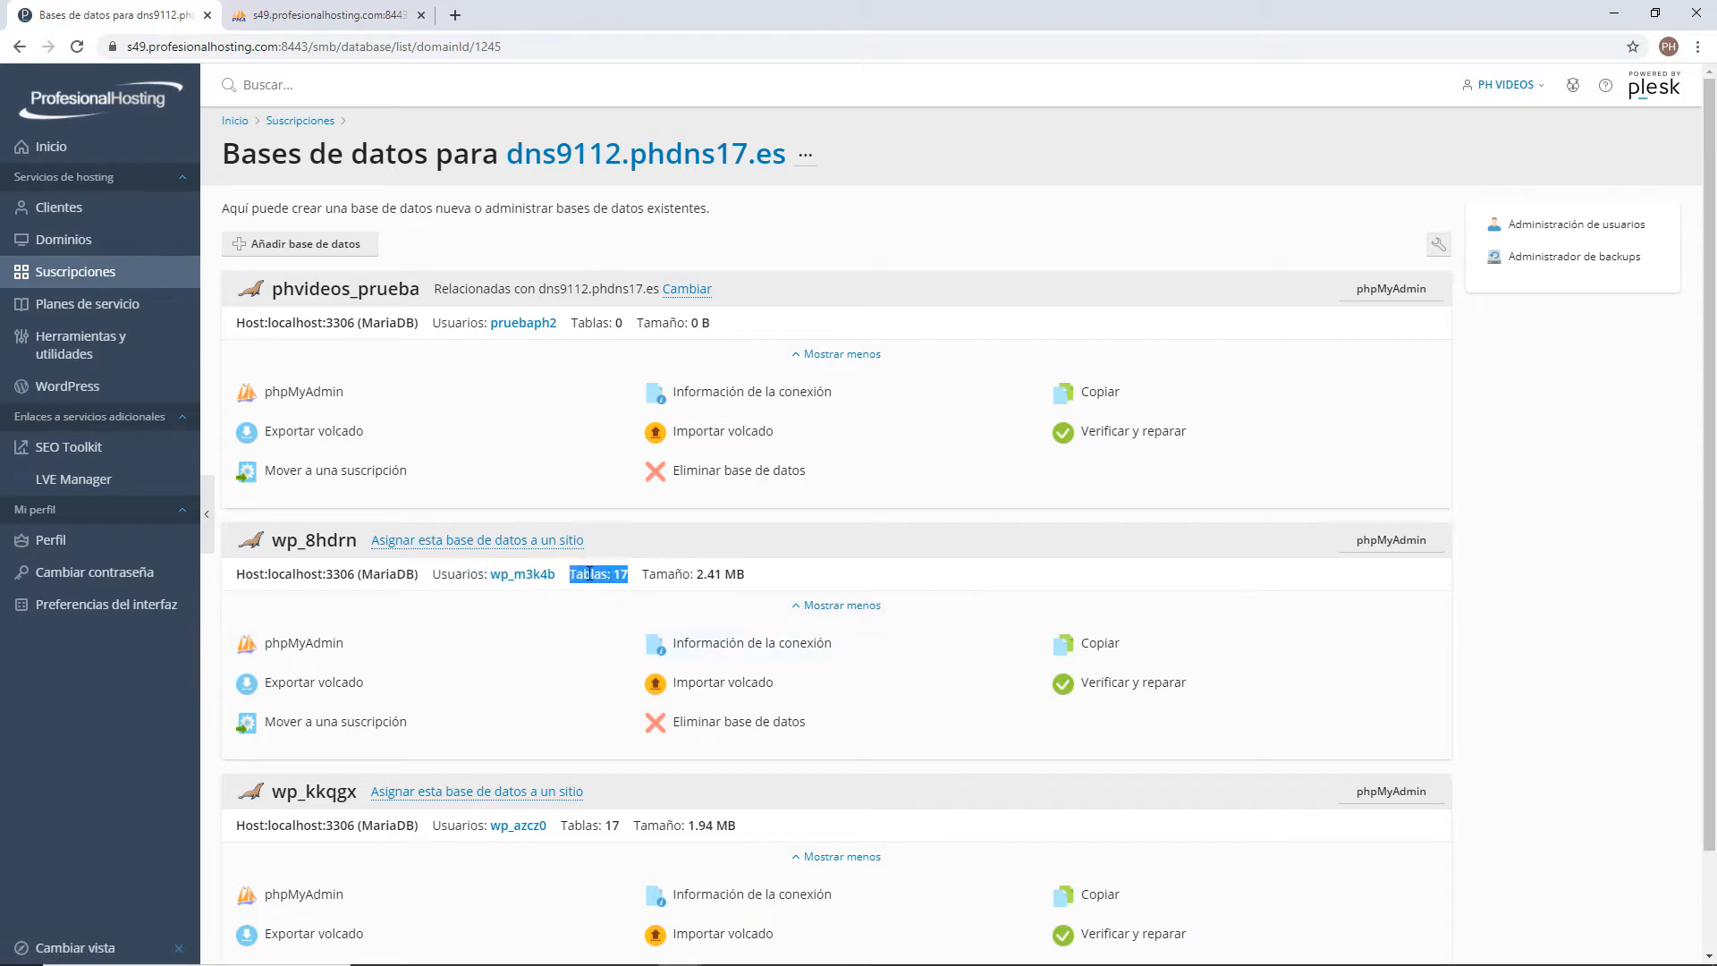
pyautogui.click(651, 573)
pyautogui.moveTo(679, 576); pyautogui.dragTo(756, 586)
pyautogui.click(749, 582)
pyautogui.moveTo(642, 575); pyautogui.dragTo(757, 587)
pyautogui.click(615, 590)
pyautogui.moveTo(1711, 520); pyautogui.dragTo(1712, 630)
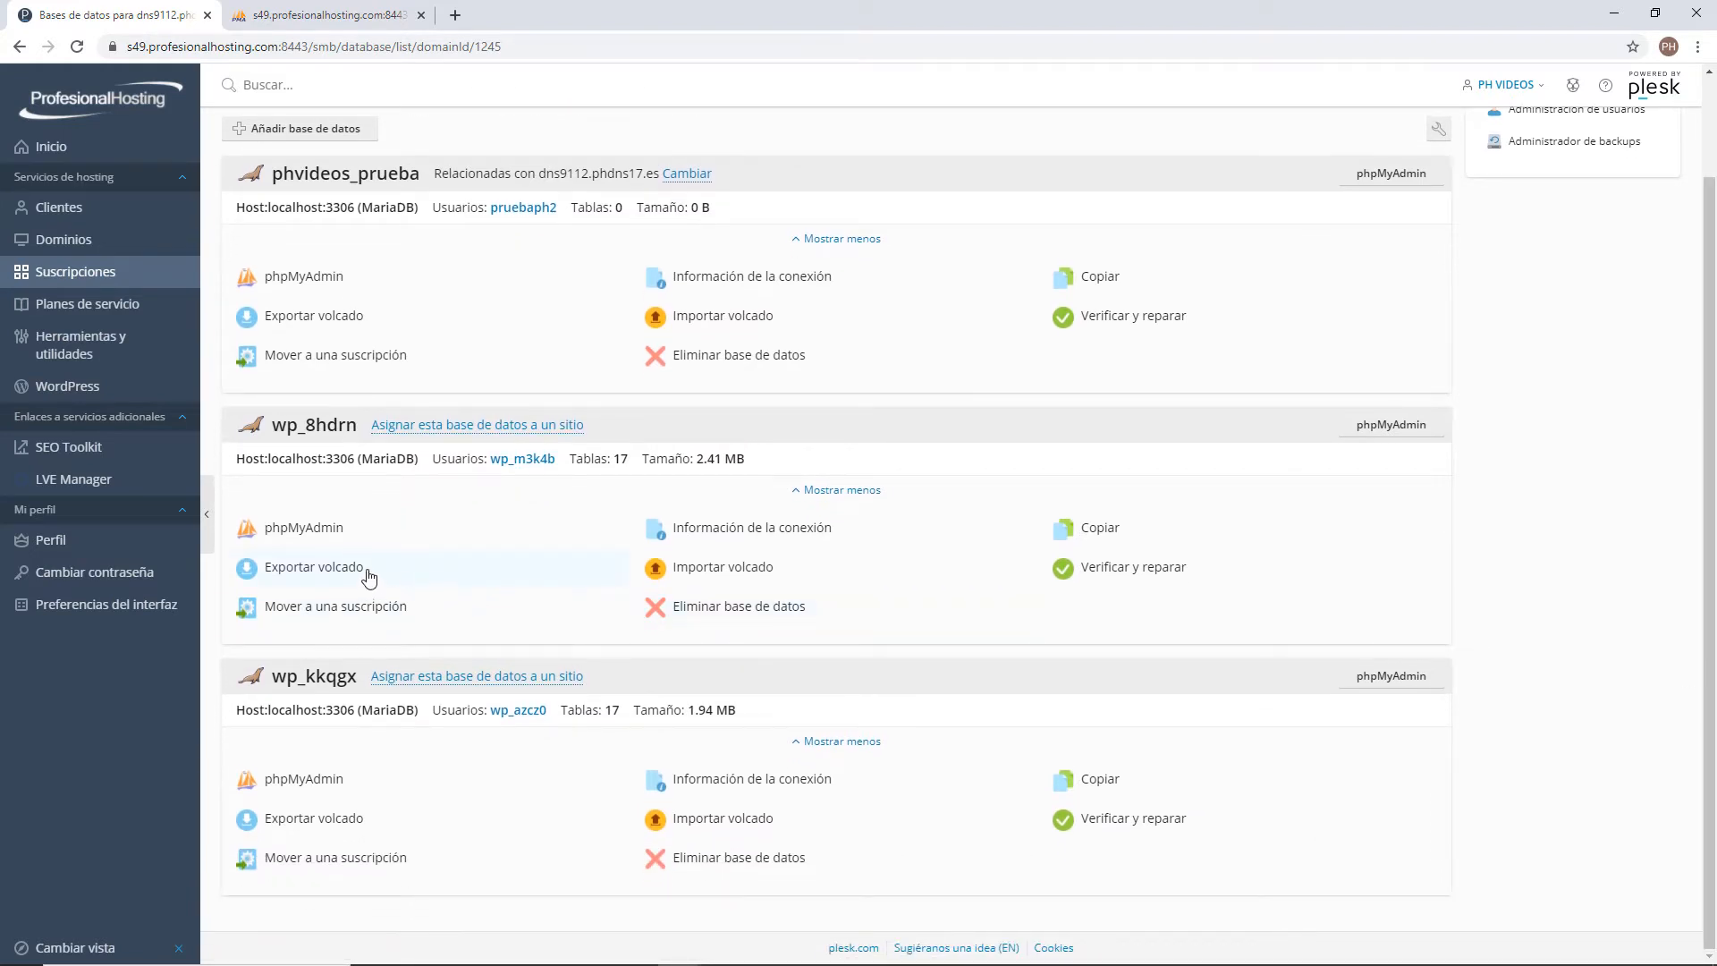
# - Open wp_8hdrn in phpMyAdmin, inspect the rows and structure of the BakNa61K_comments table, and close phpMyAdmin
pyautogui.click(312, 528)
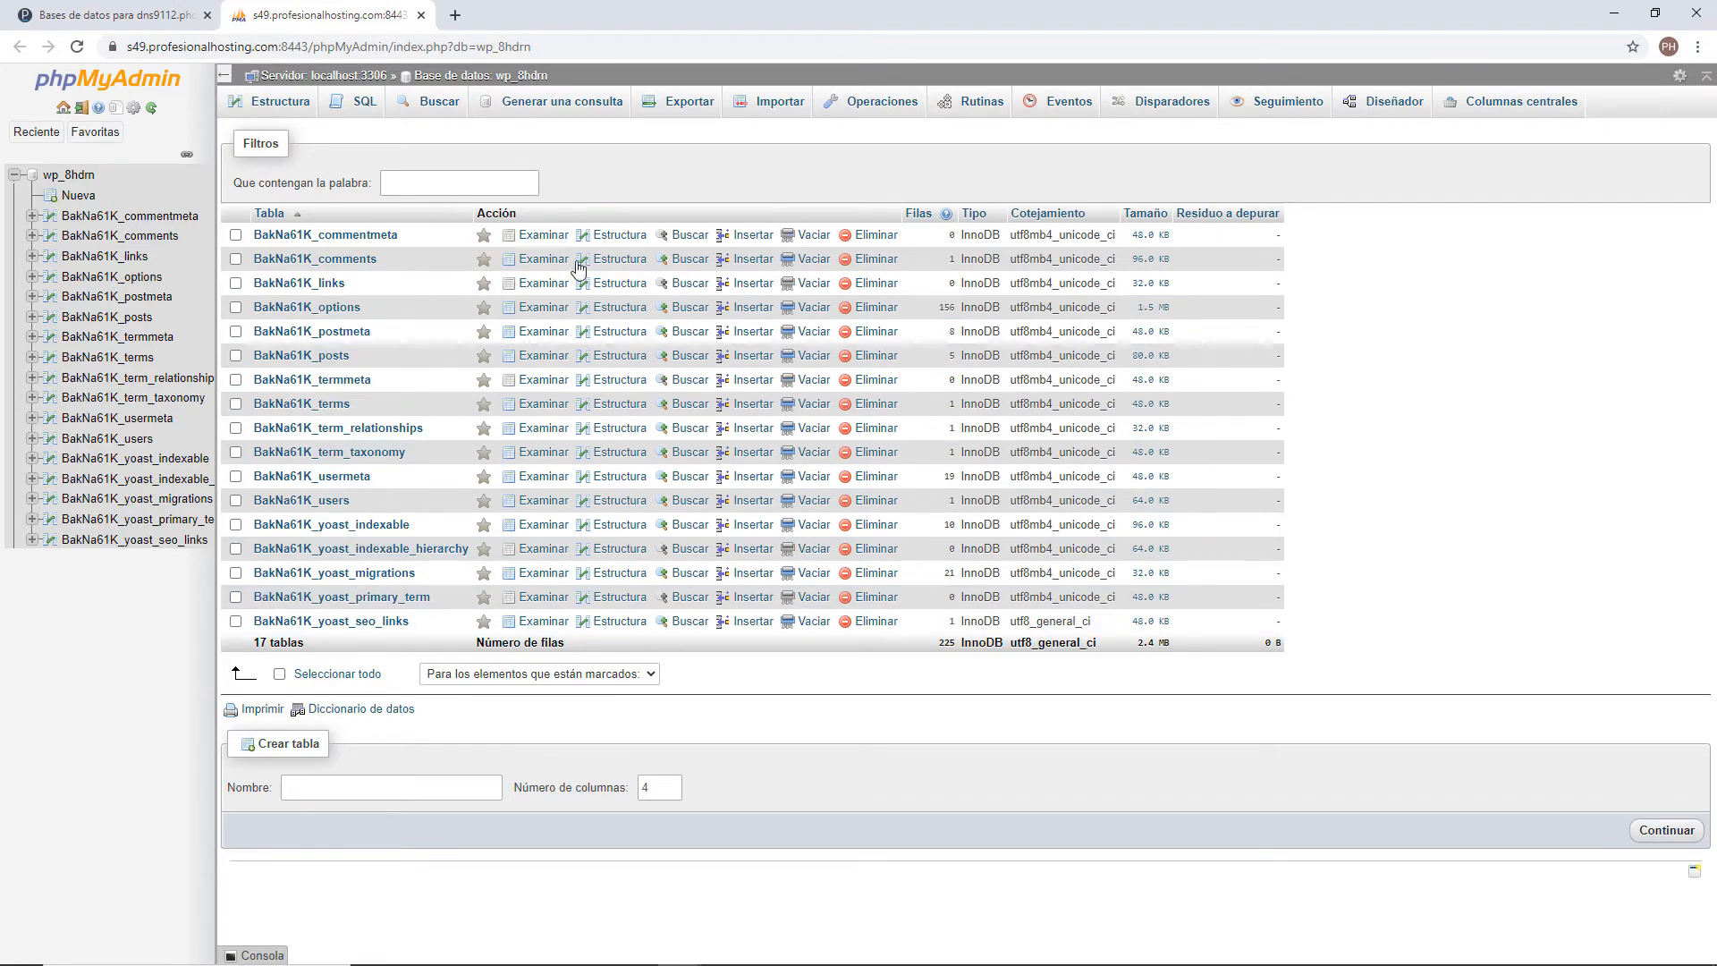
pyautogui.click(533, 259)
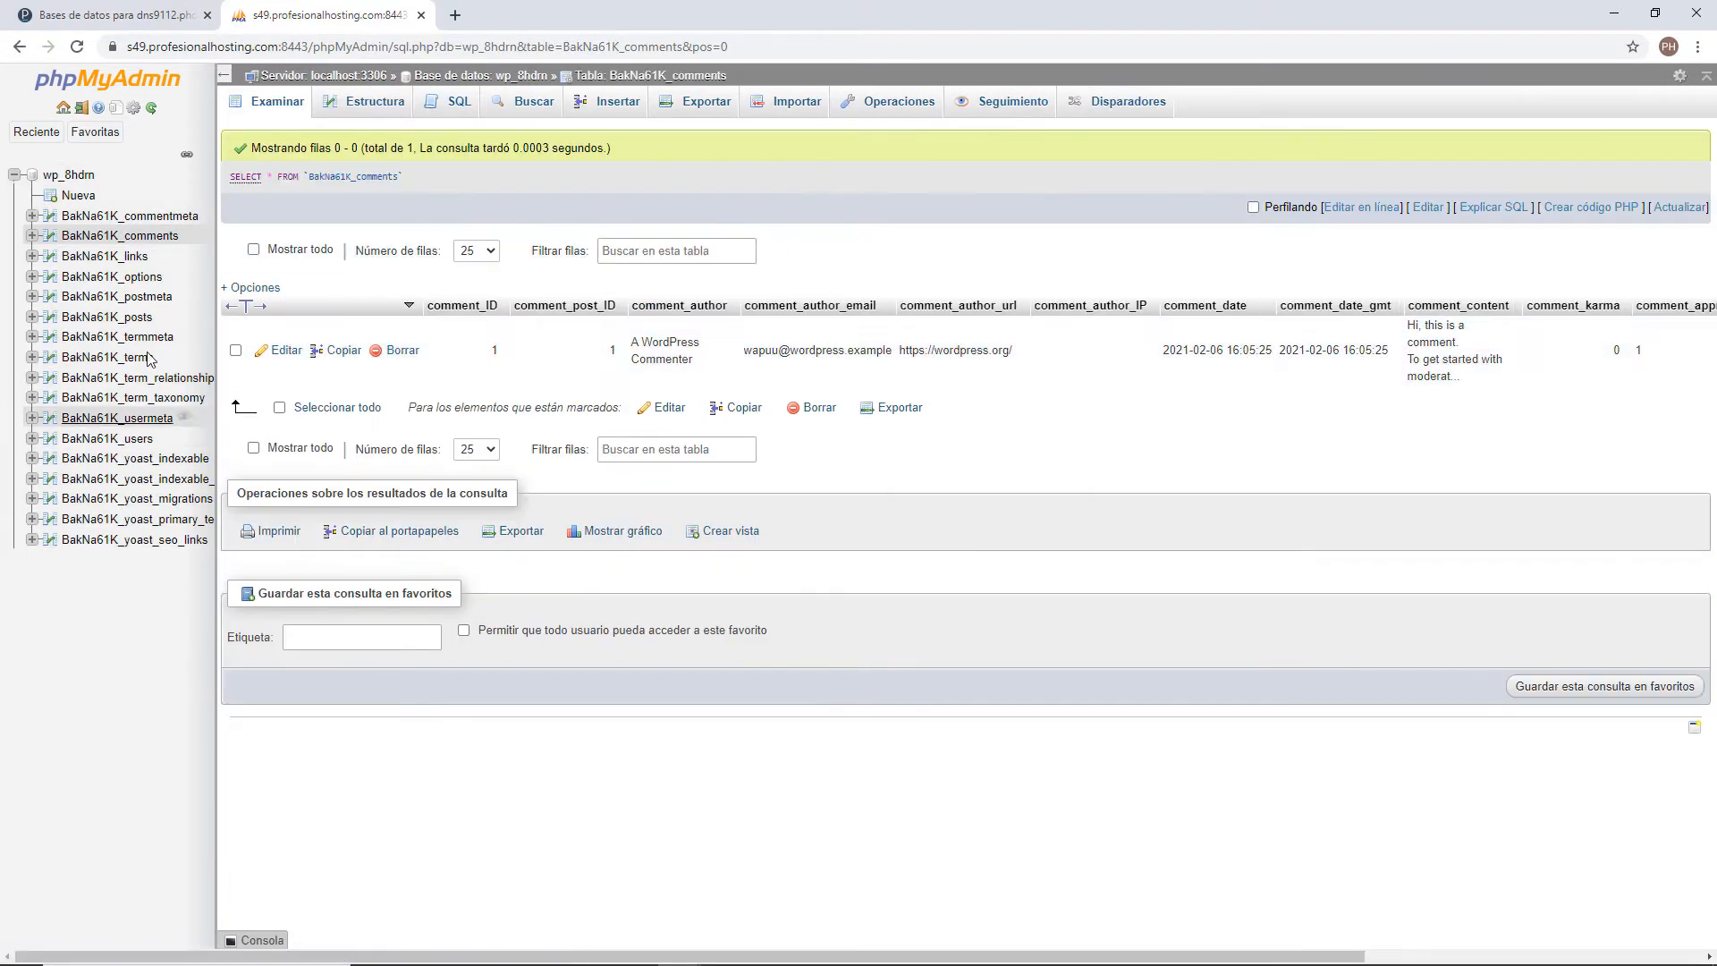
pyautogui.click(67, 177)
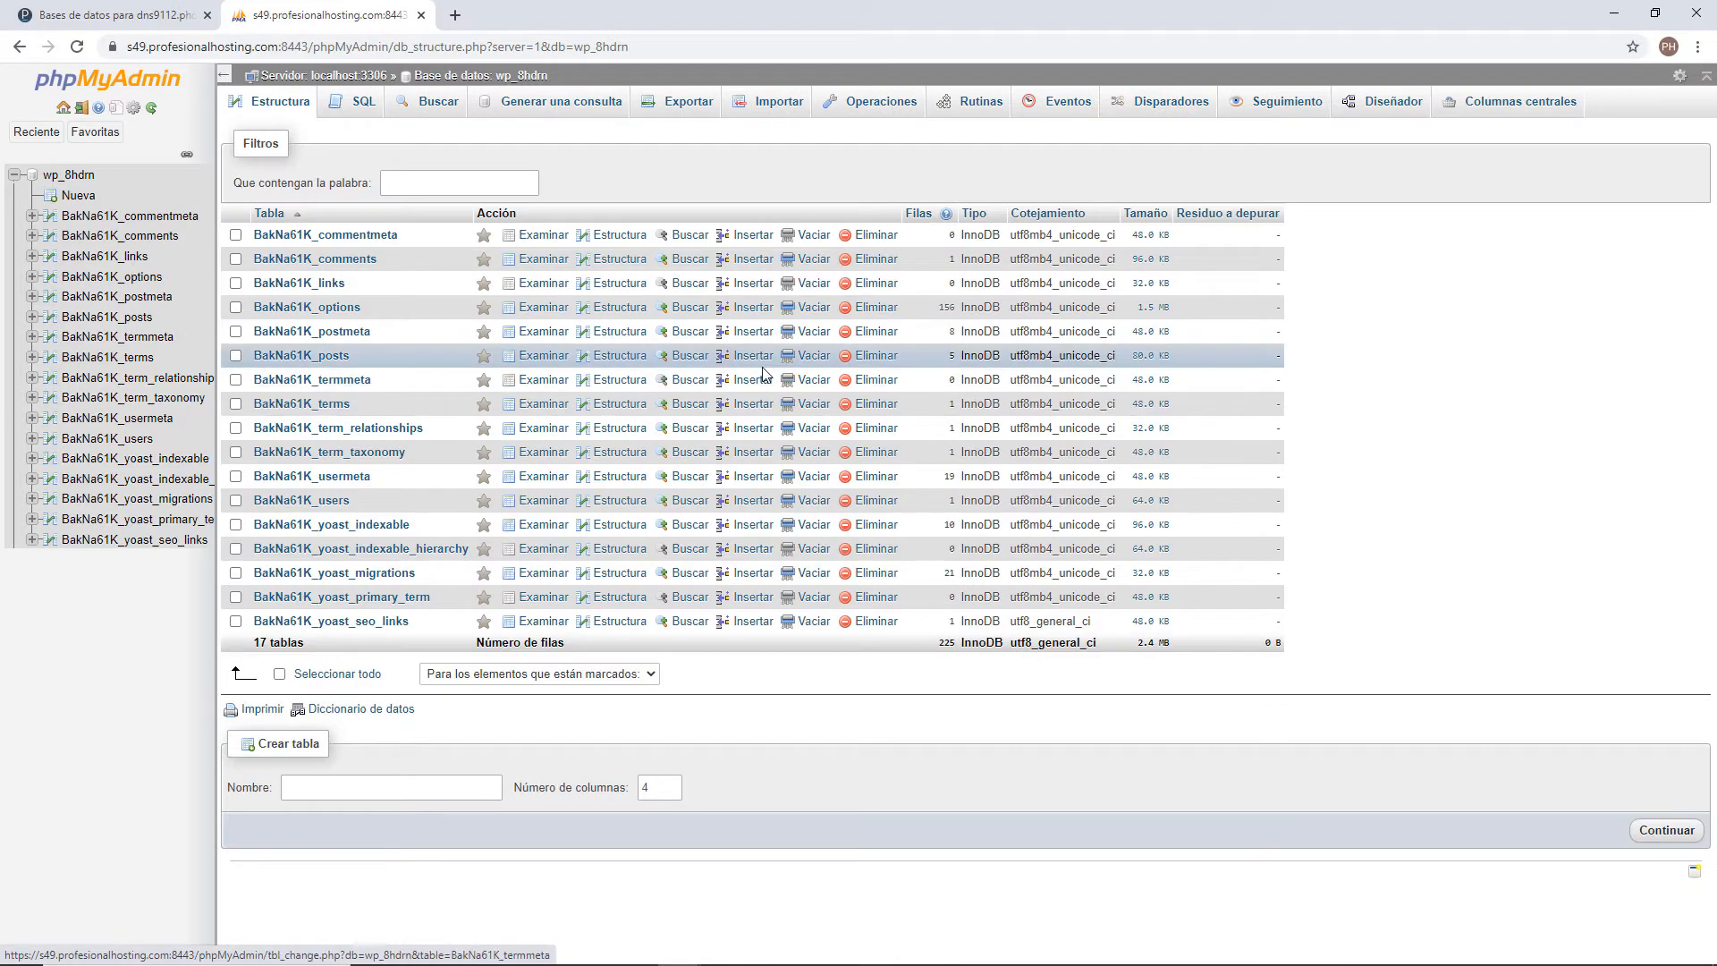
pyautogui.click(611, 259)
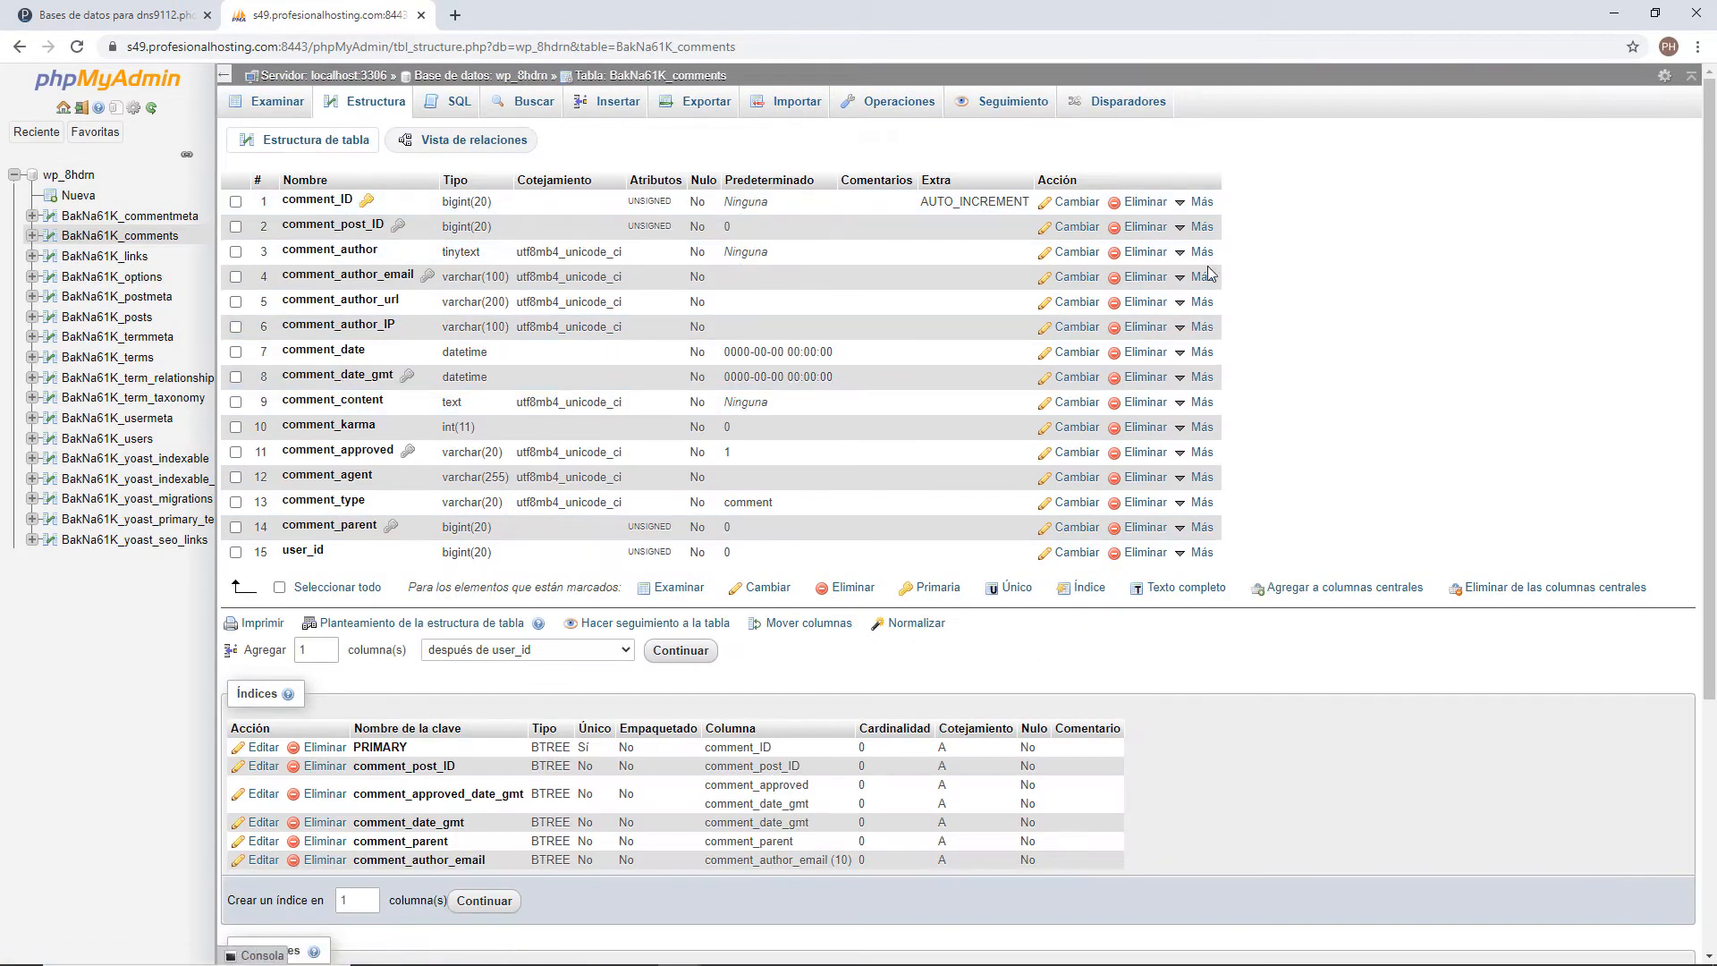
pyautogui.click(80, 179)
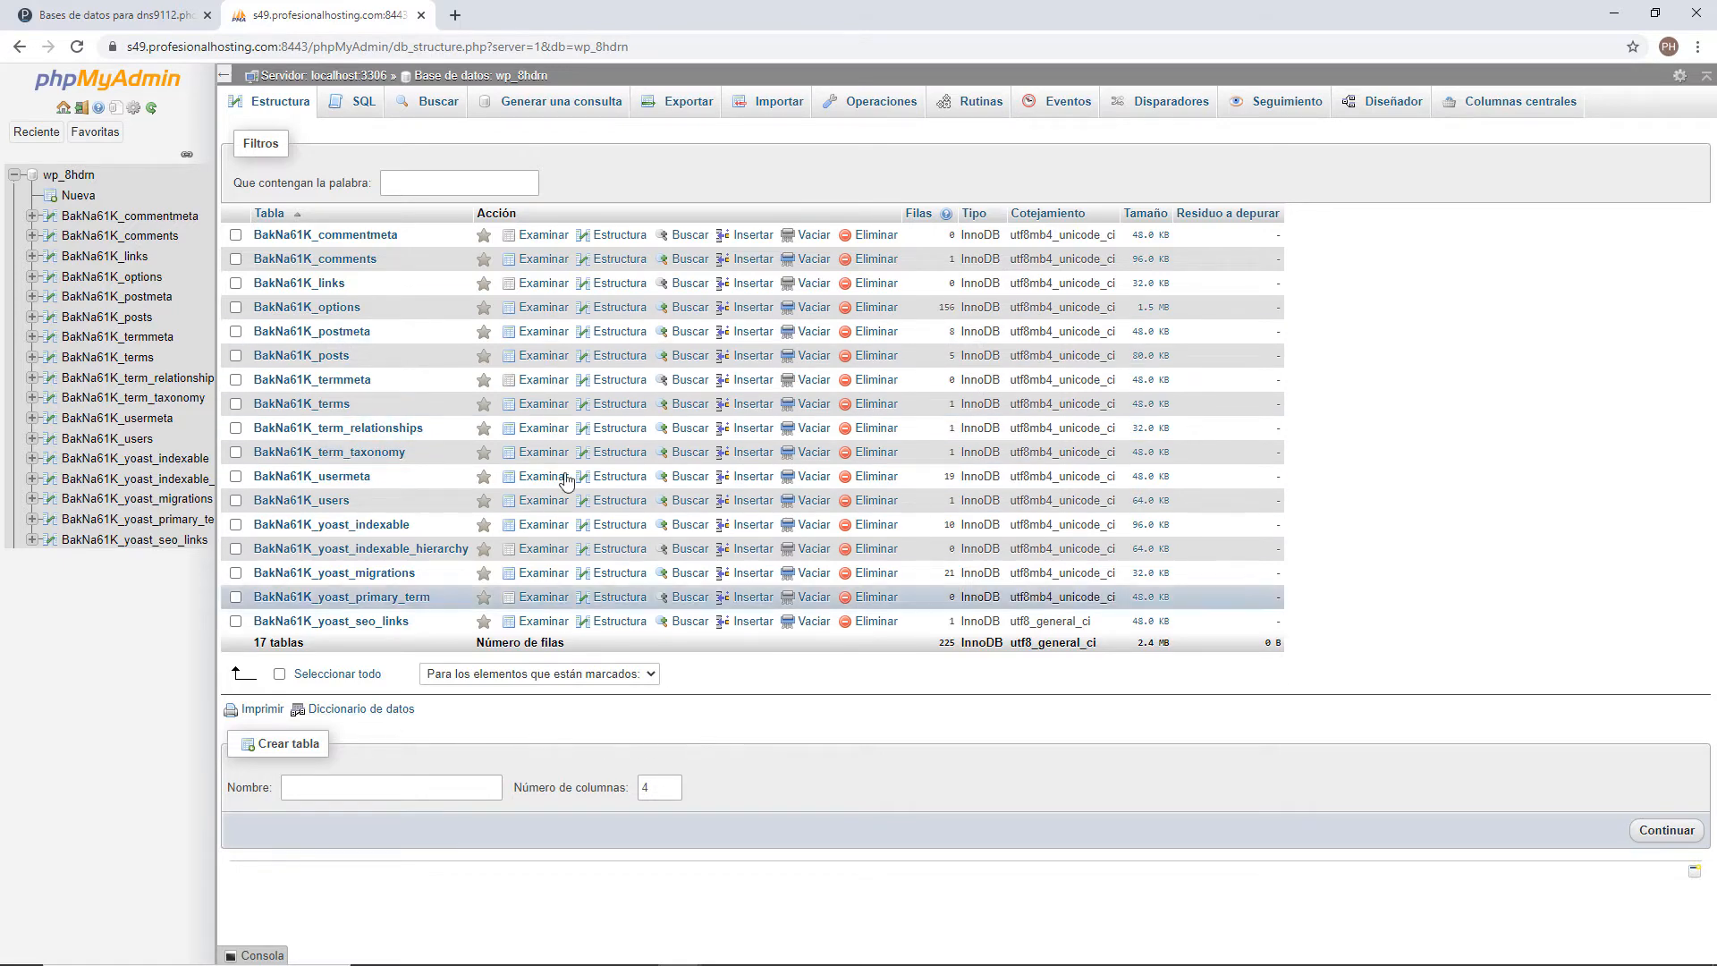
pyautogui.click(422, 17)
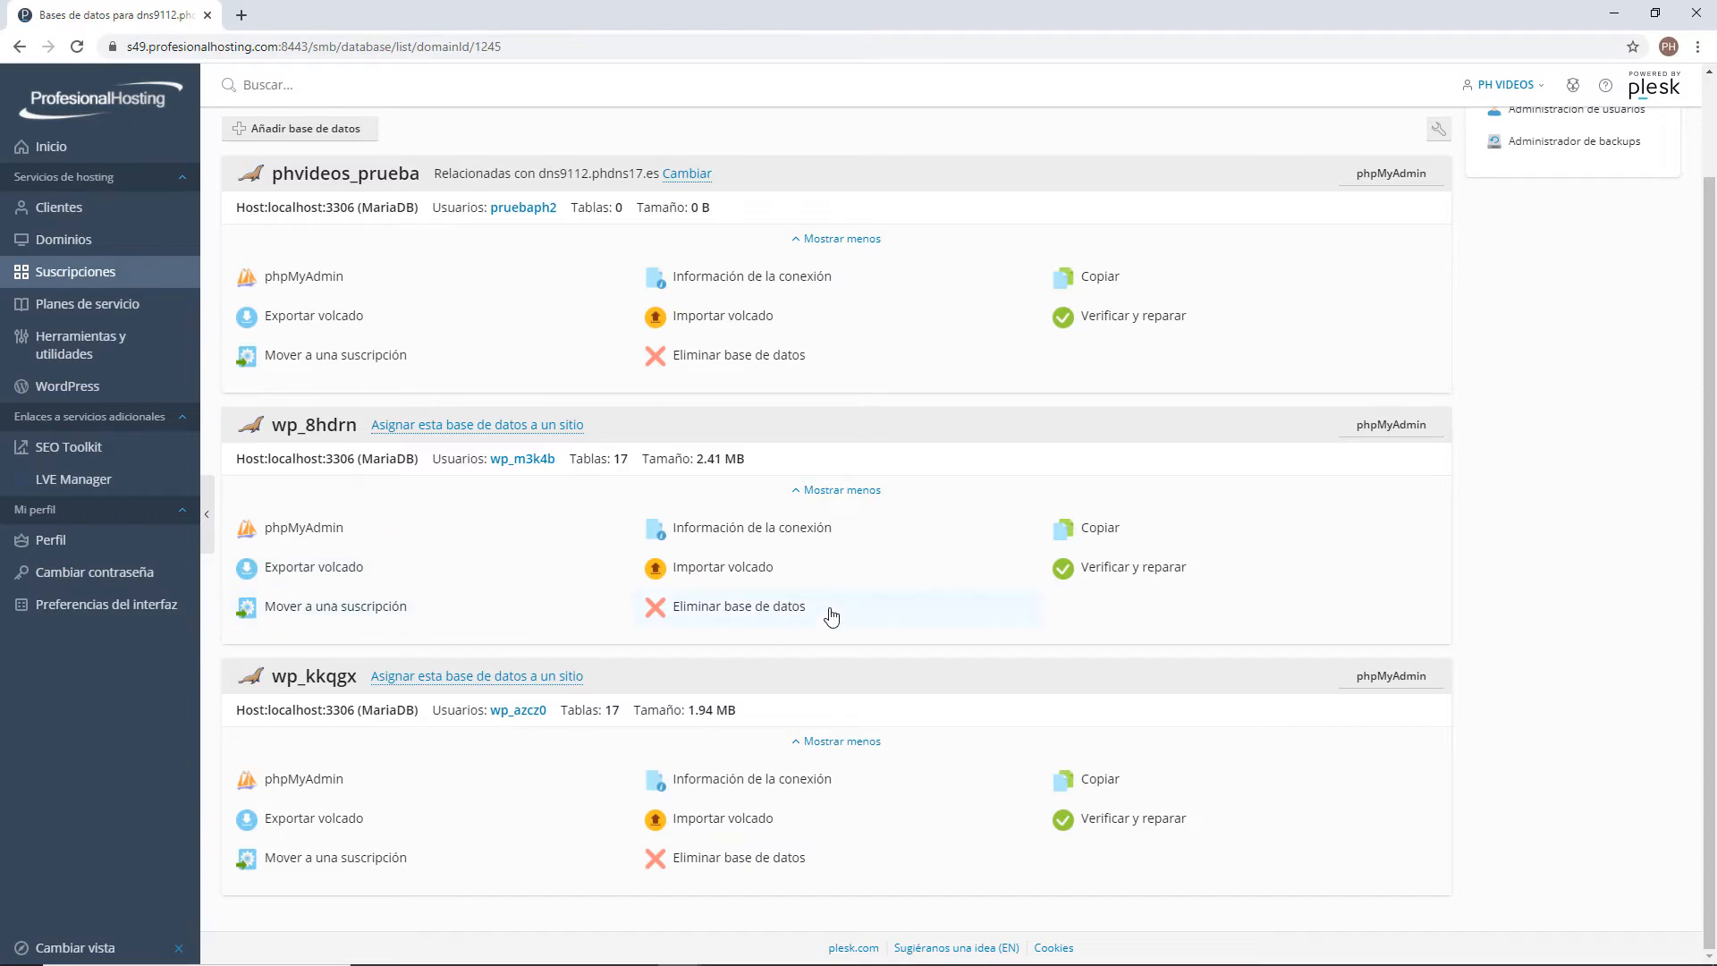
# - View the connection information of wp_8hdrn, checking its database name, username and password fields, and close it
pyautogui.click(751, 528)
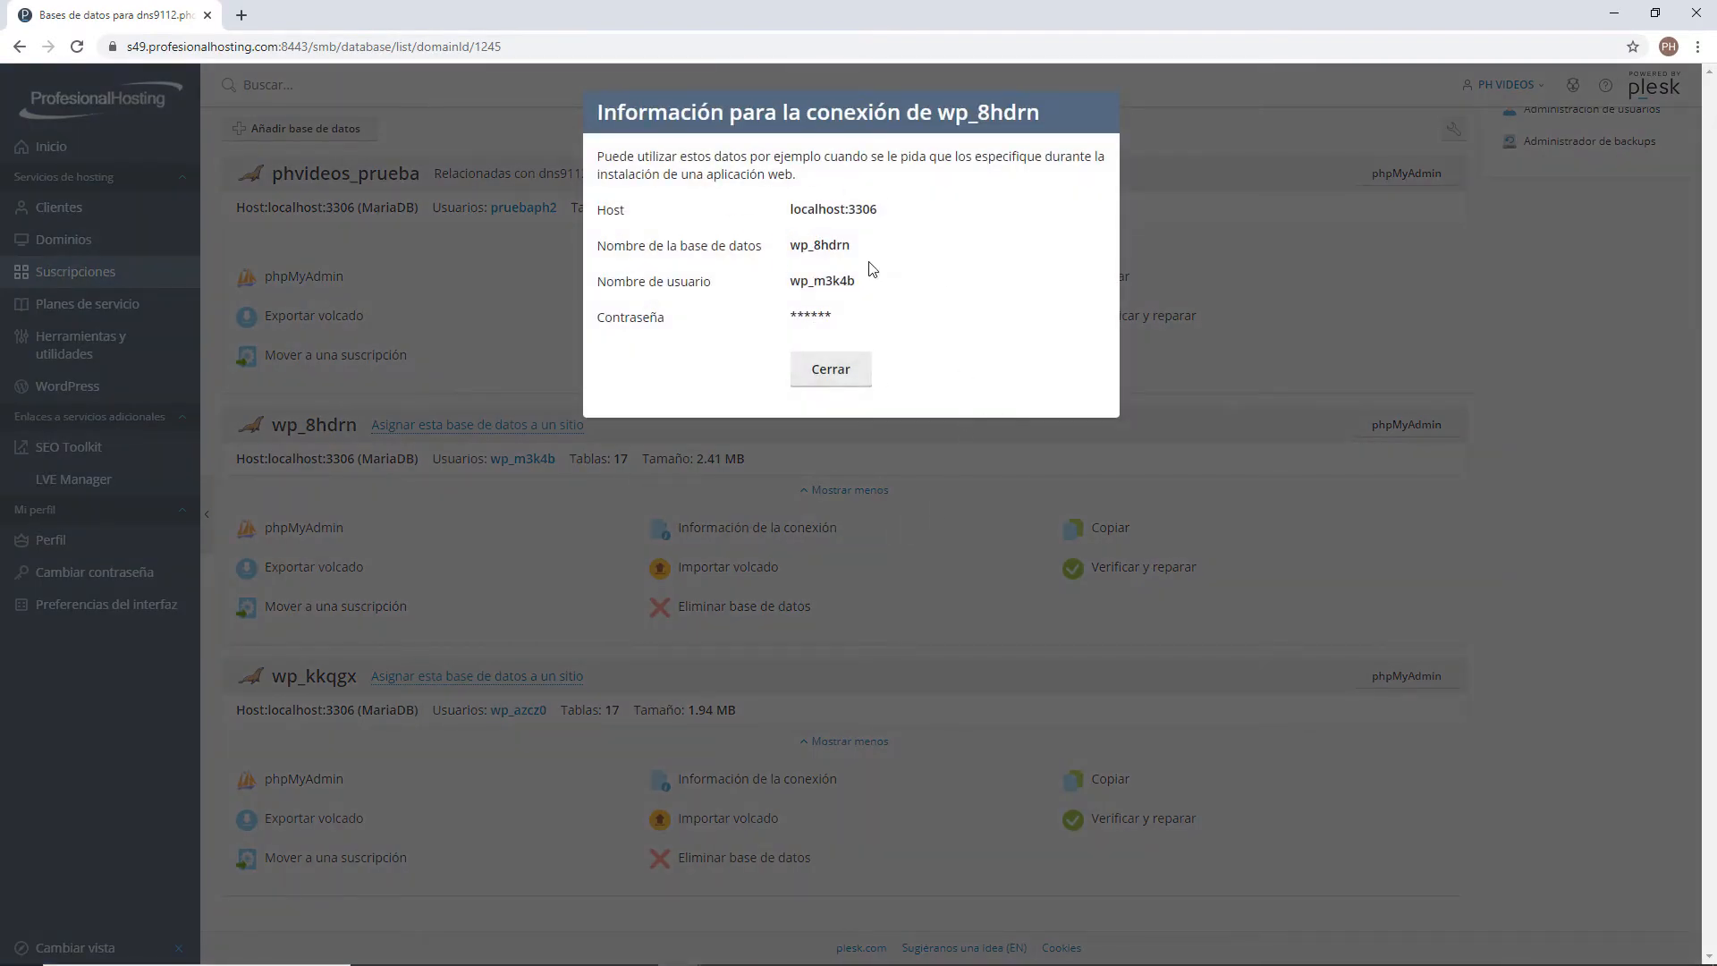
pyautogui.doubleClick(805, 244)
pyautogui.doubleClick(799, 281)
pyautogui.doubleClick(798, 317)
pyautogui.click(828, 378)
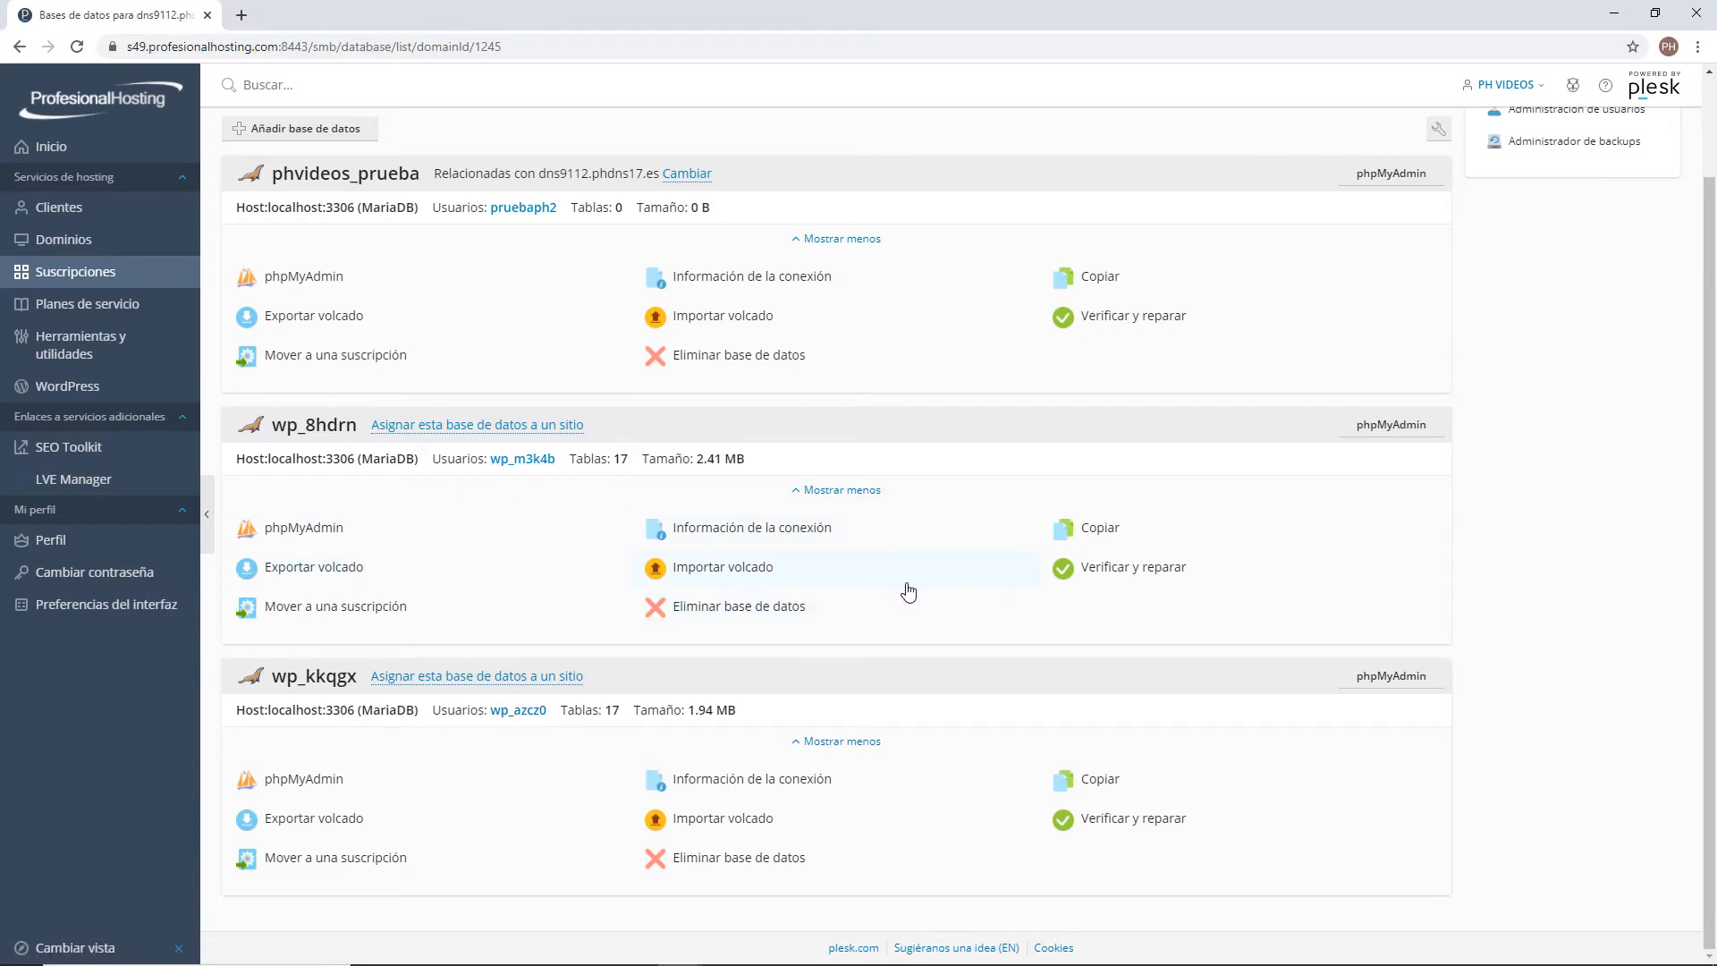
# - Make a full copy of wp_8hdrn into a new database named copia_basedatos and read the cloning notice
pyautogui.click(1113, 527)
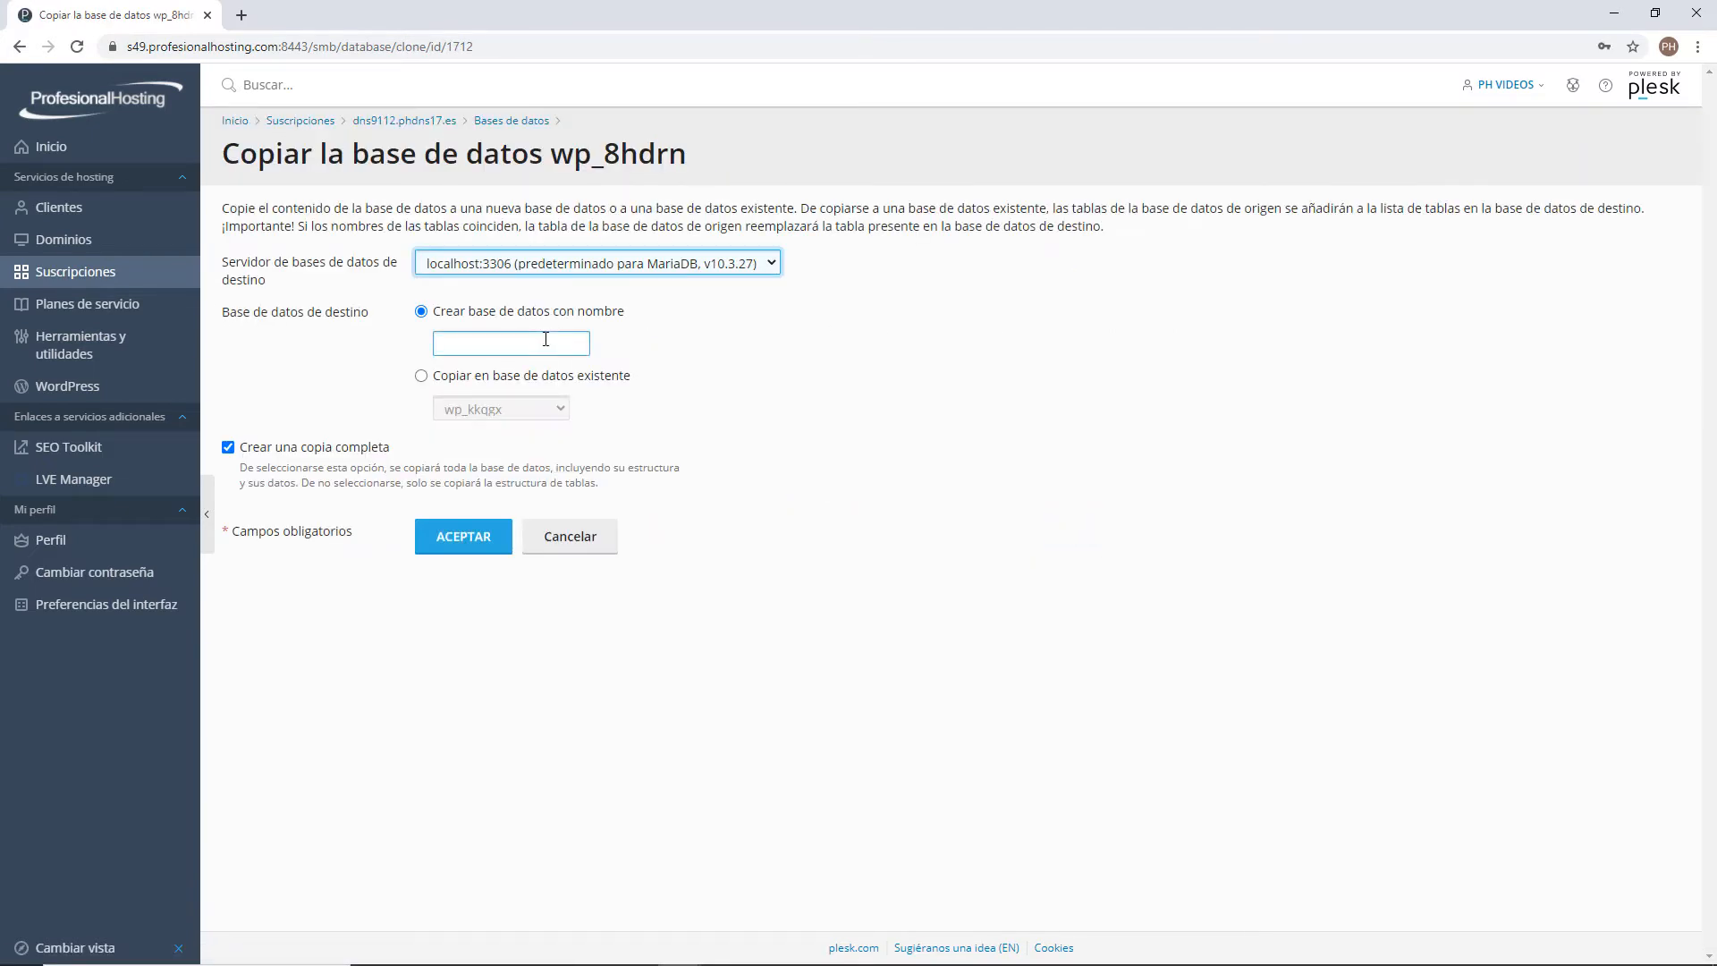
pyautogui.click(544, 338)
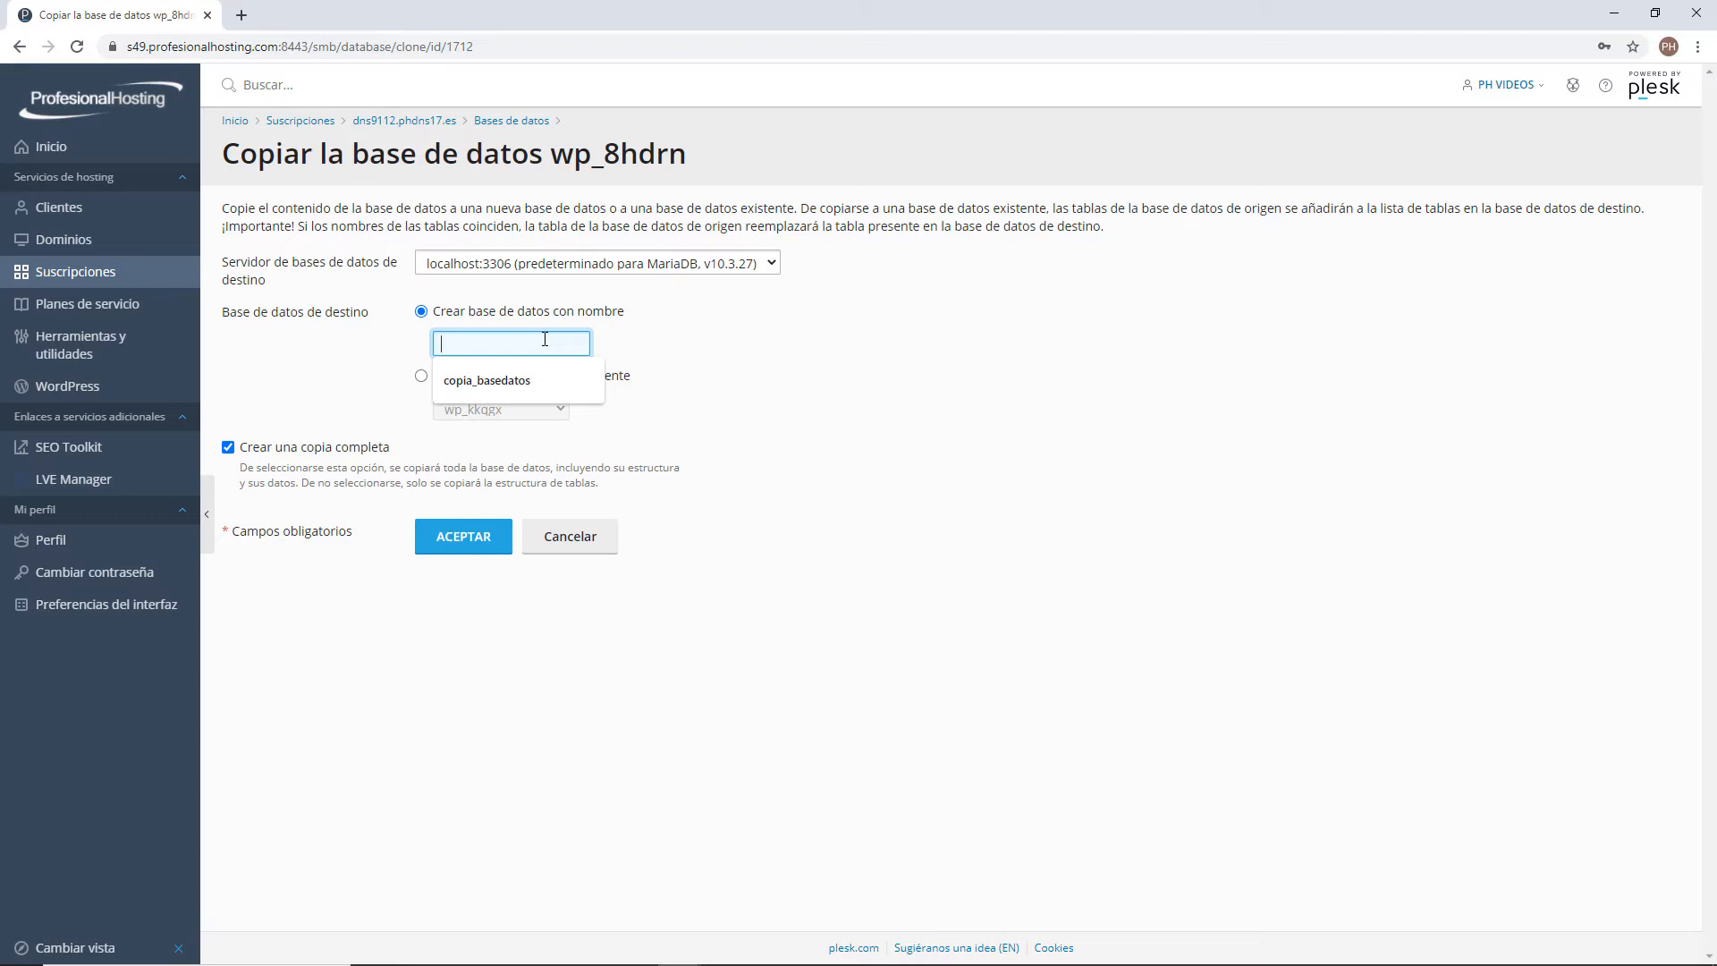
pyautogui.press('Down')
pyautogui.press('Return')
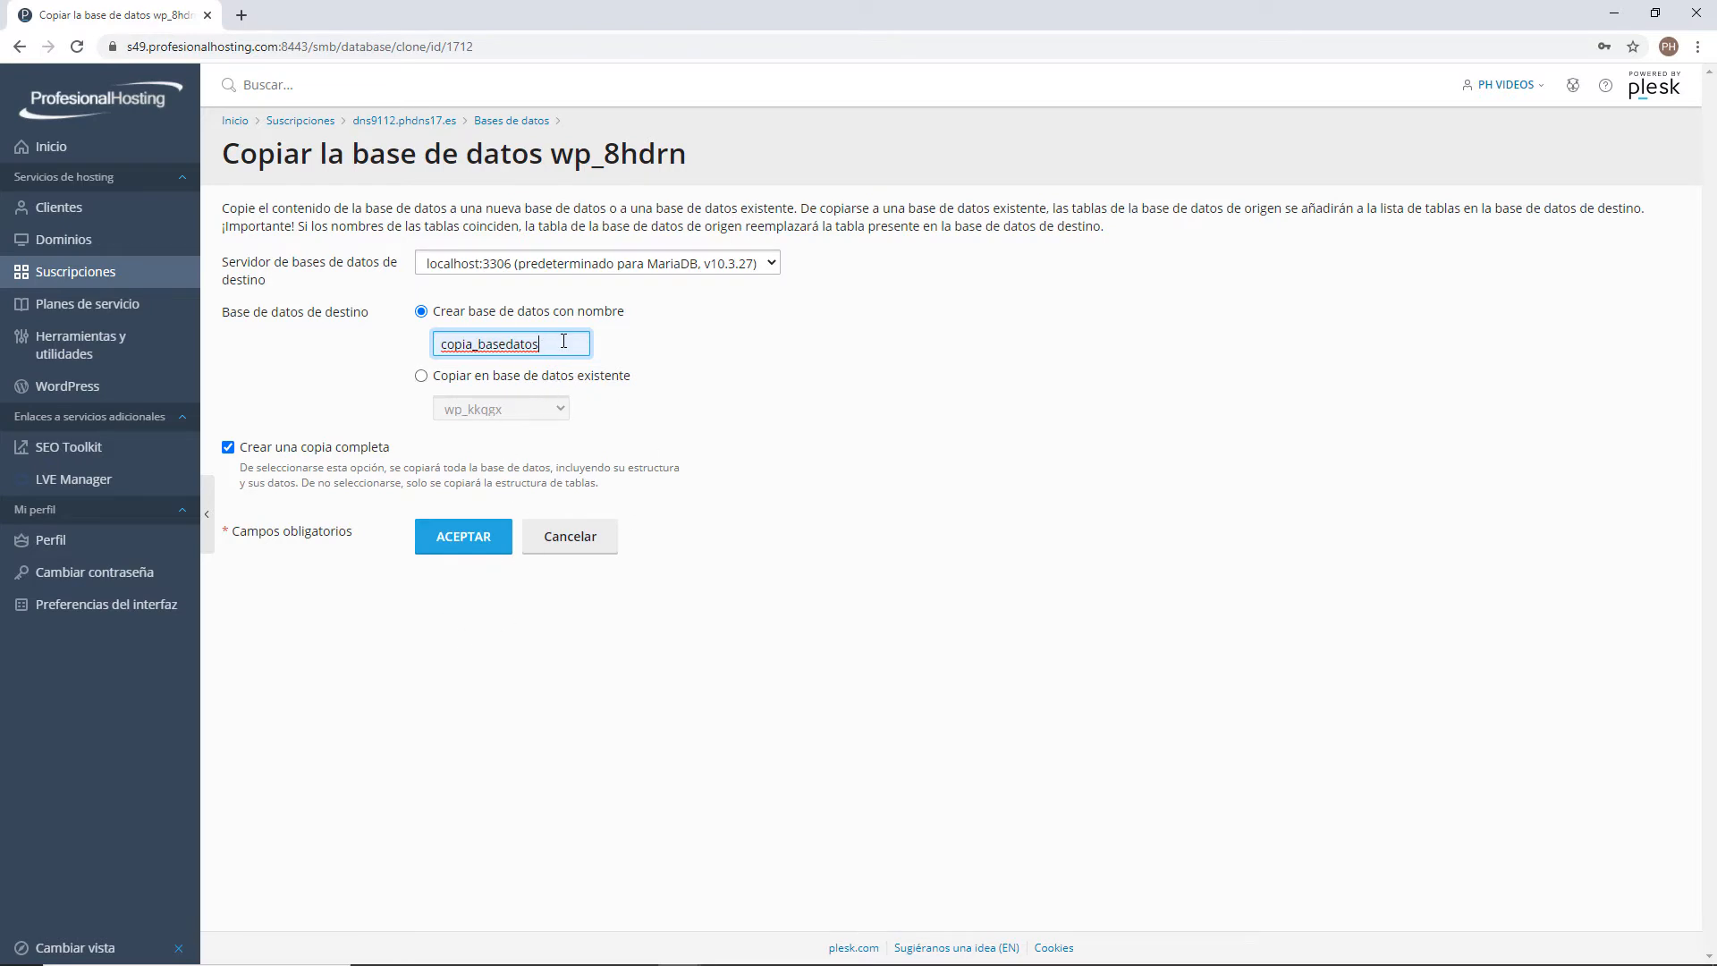
pyautogui.click(422, 540)
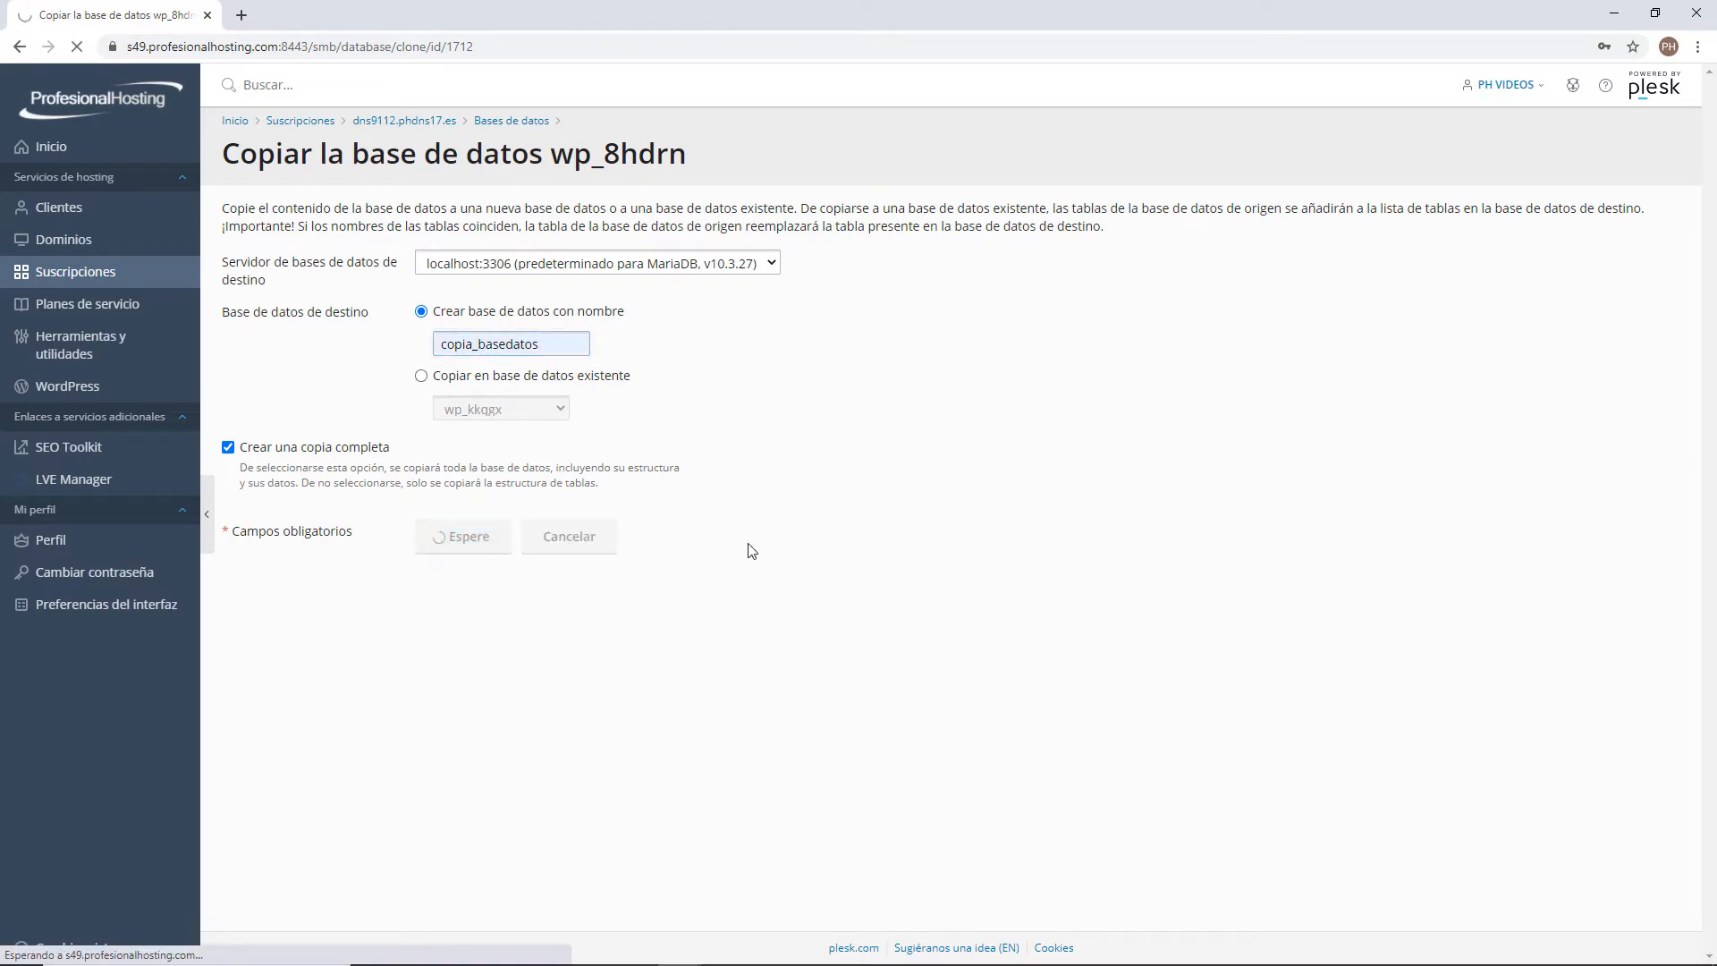
pyautogui.scroll(2, 579, 306)
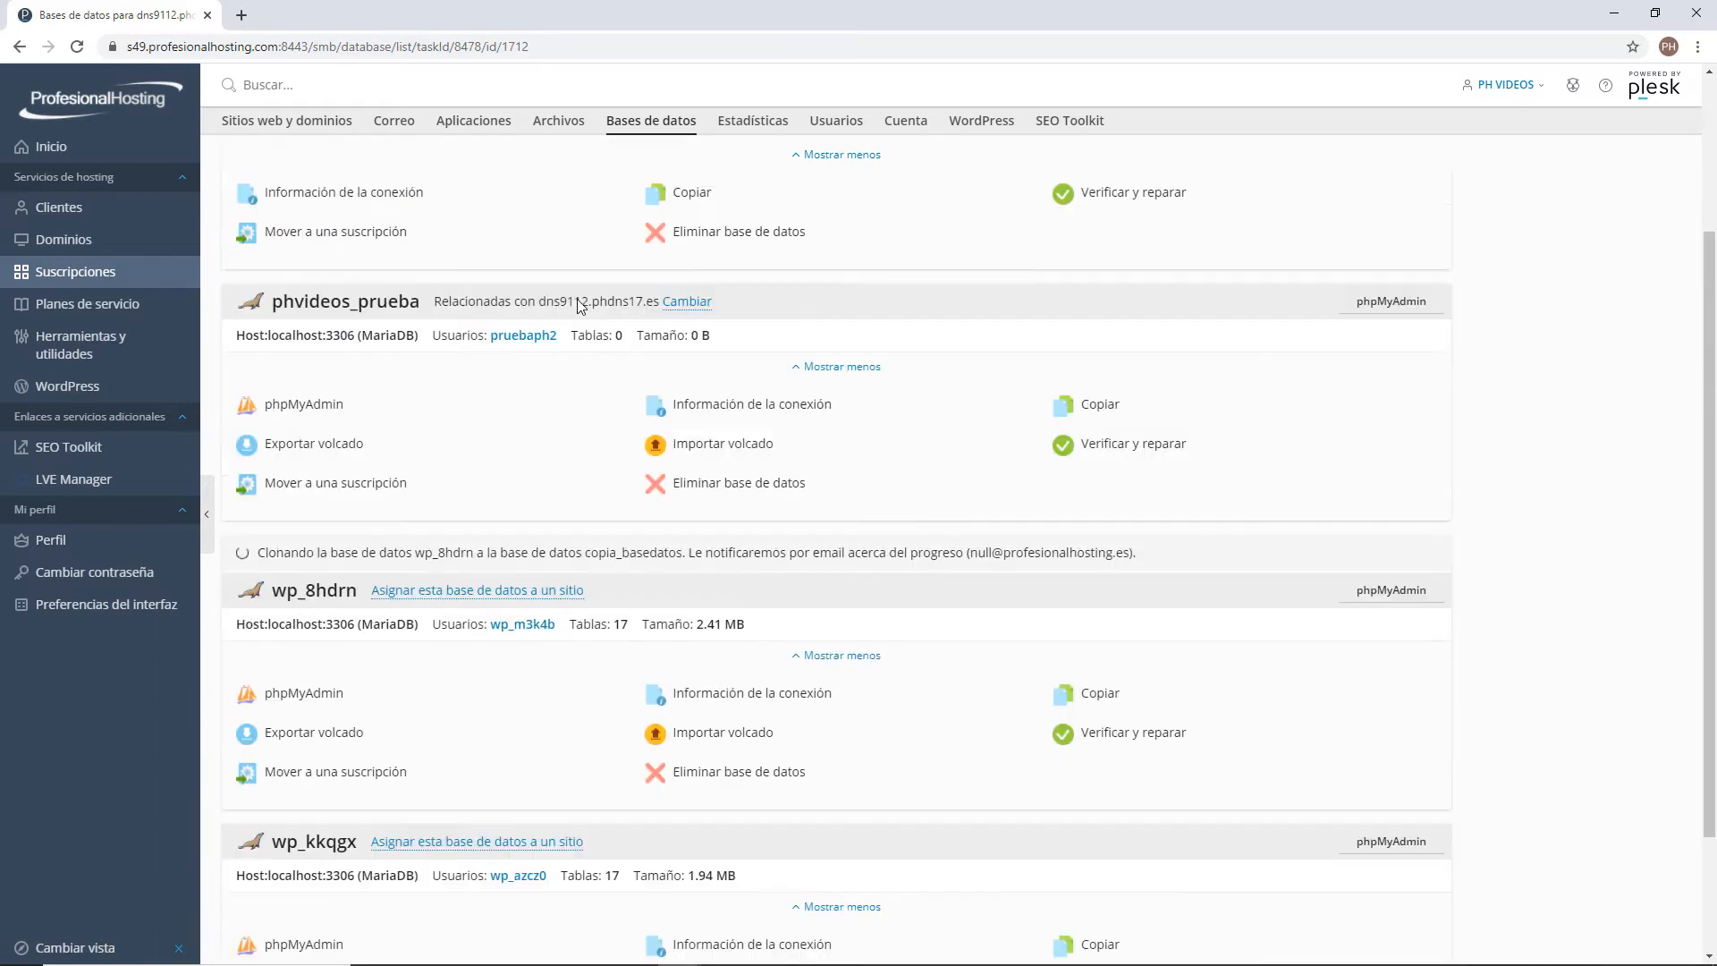
pyautogui.scroll(3, 580, 306)
pyautogui.scroll(-5, 559, 451)
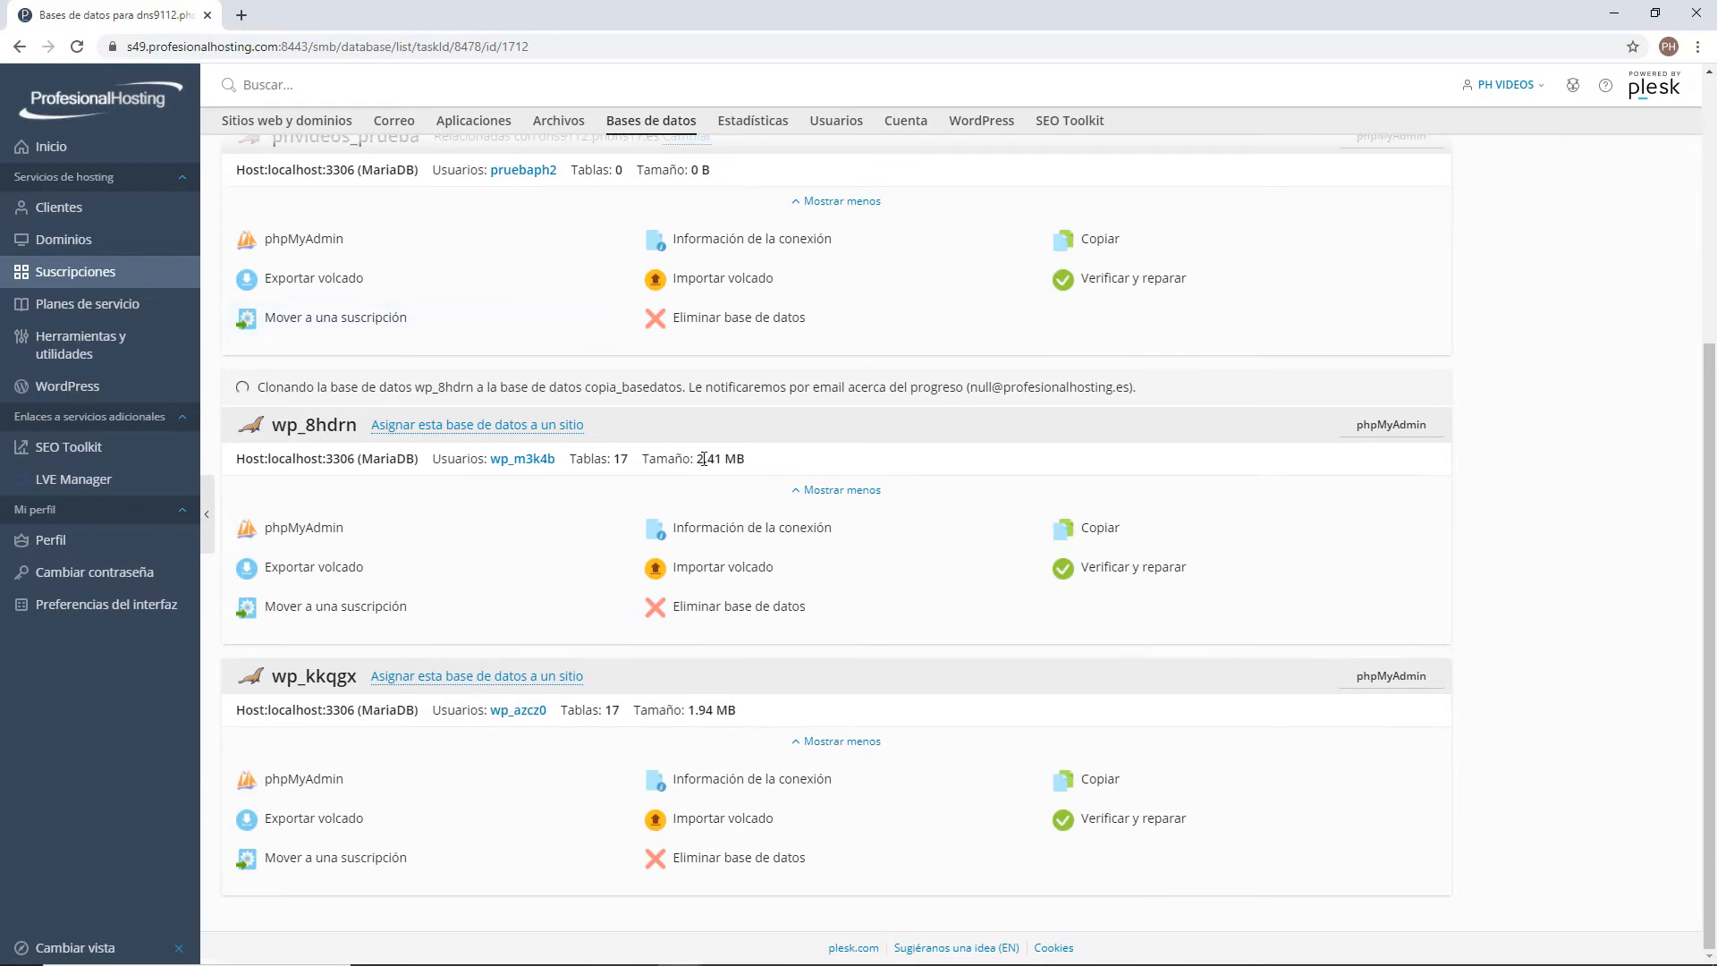
pyautogui.moveTo(259, 388); pyautogui.dragTo(690, 388)
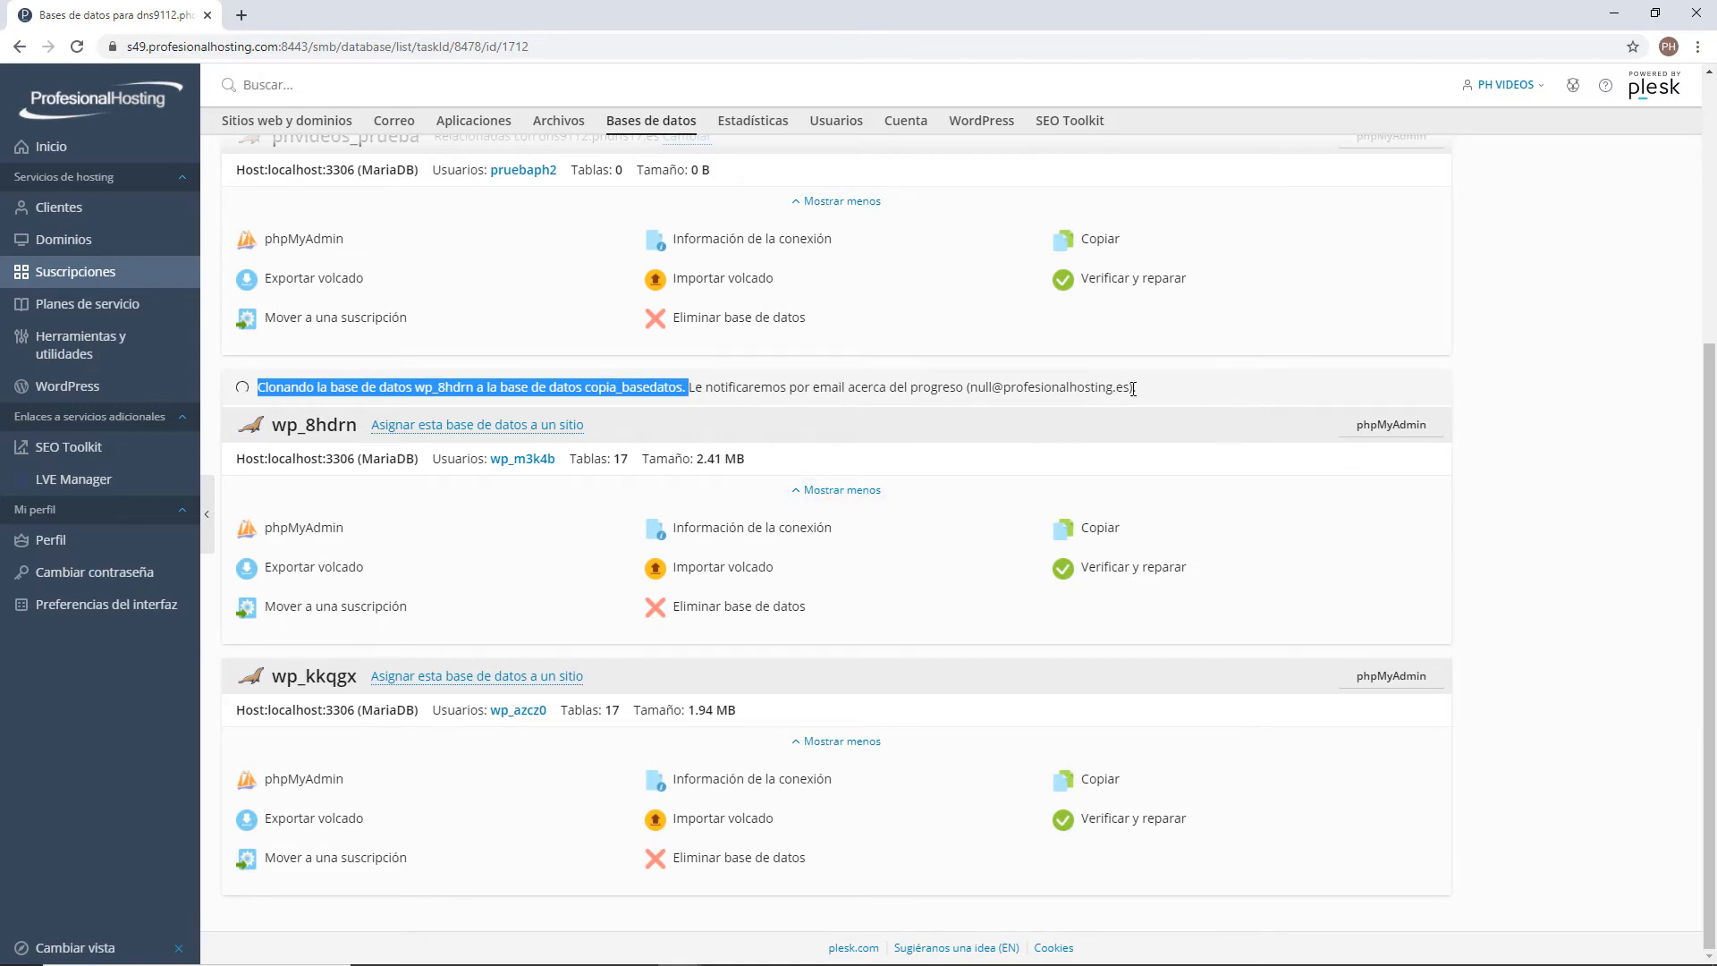
pyautogui.moveTo(1125, 388); pyautogui.dragTo(974, 390)
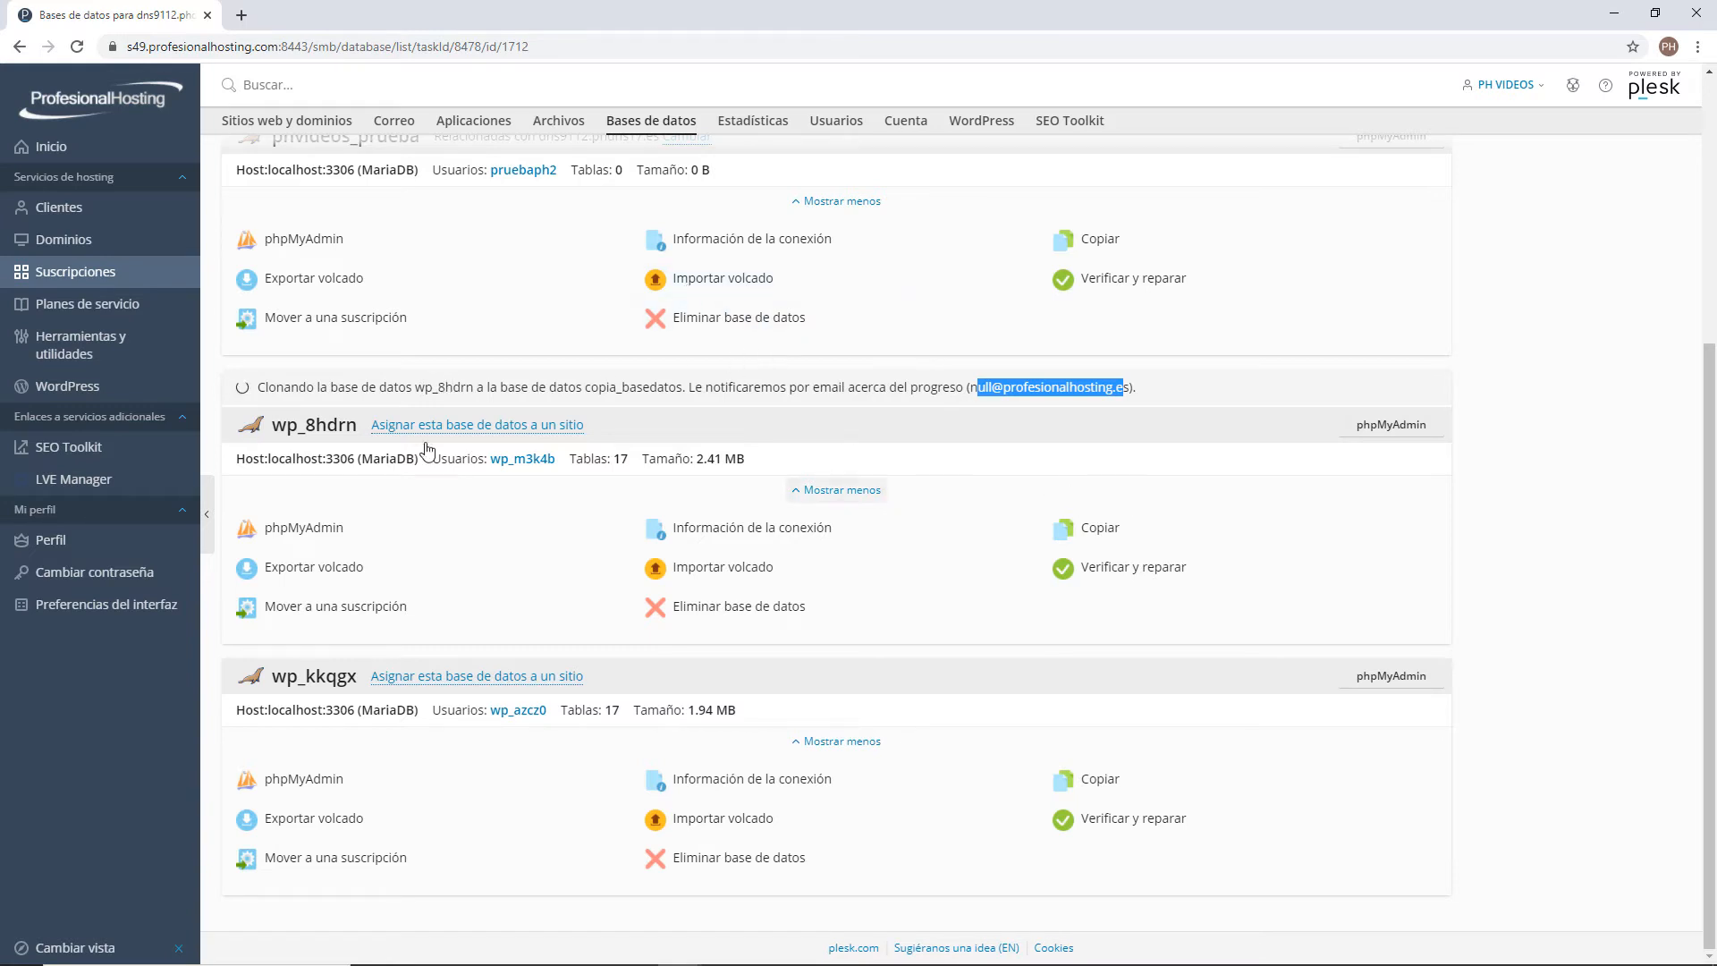
# - Export a dump of wp_8hdrn to the root directory with automatic download after creation
pyautogui.click(330, 567)
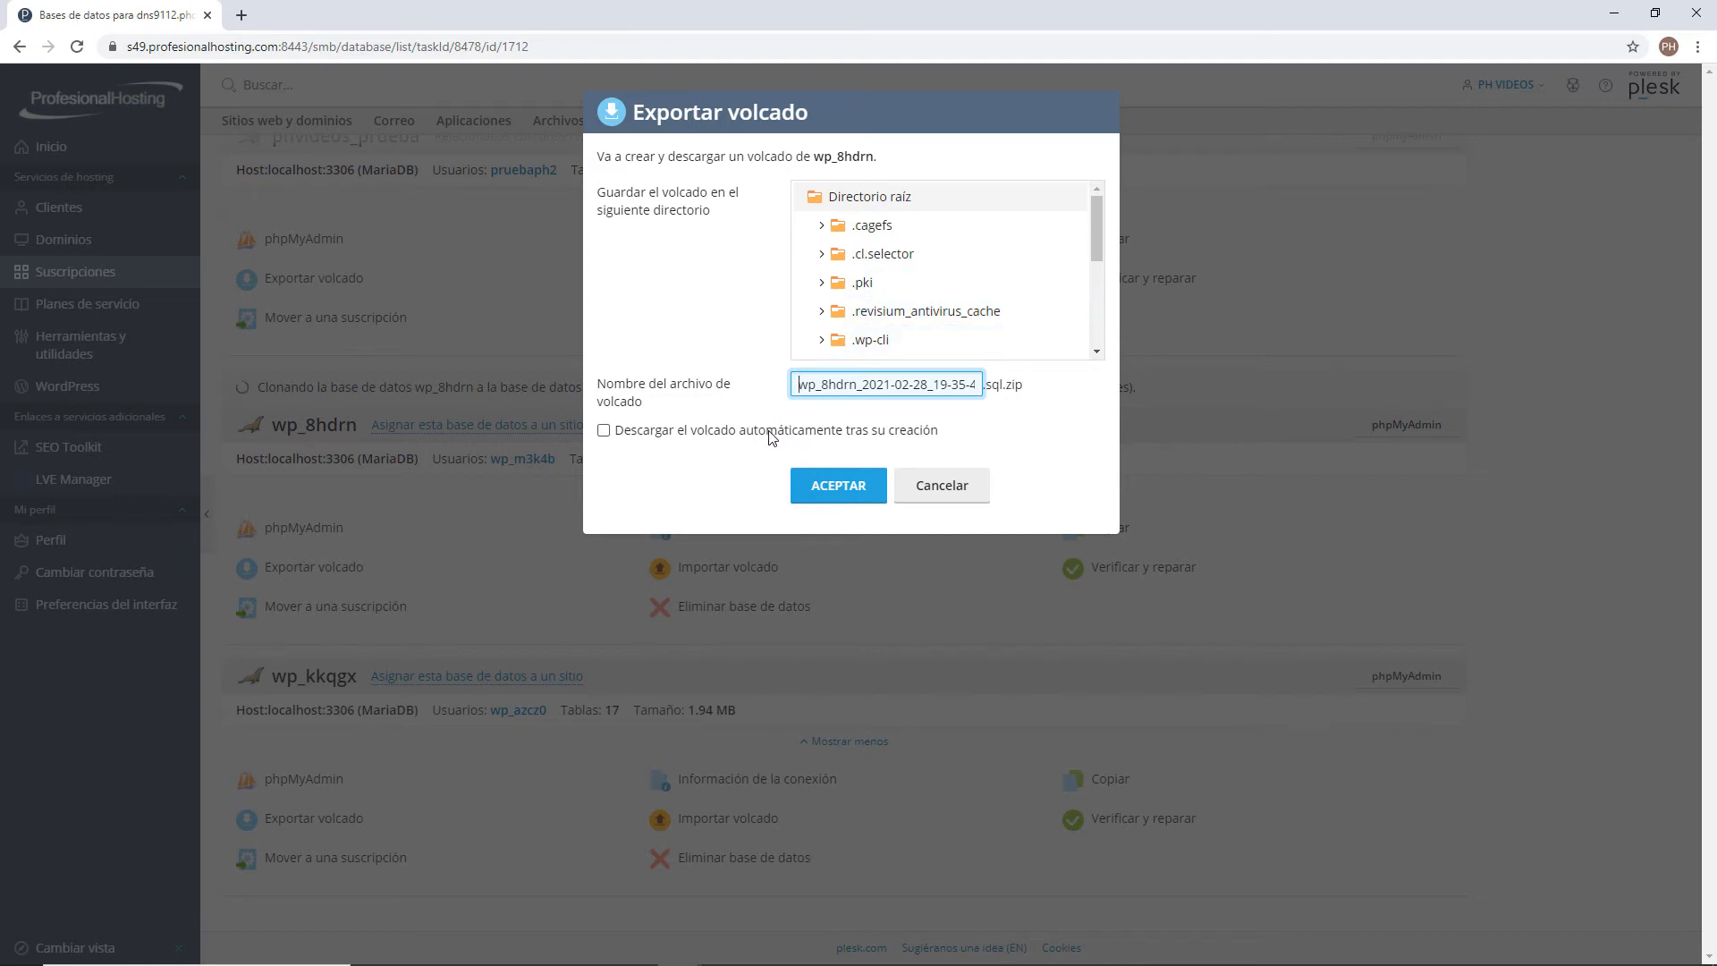
pyautogui.click(753, 431)
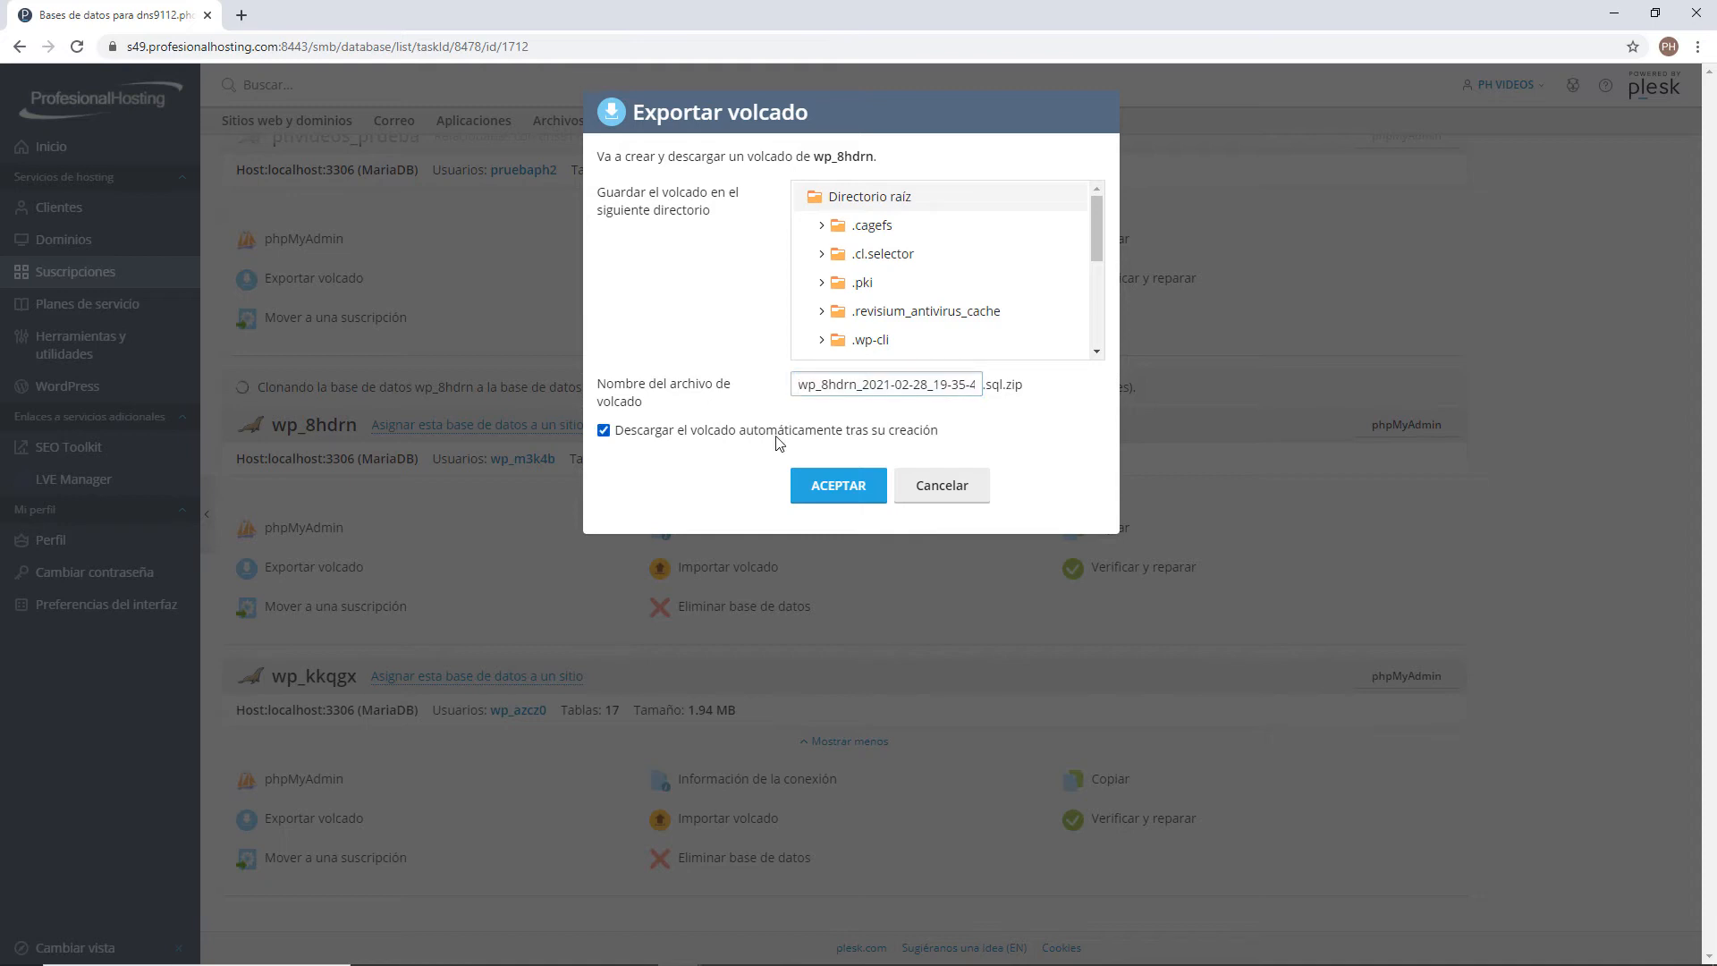
pyautogui.click(834, 470)
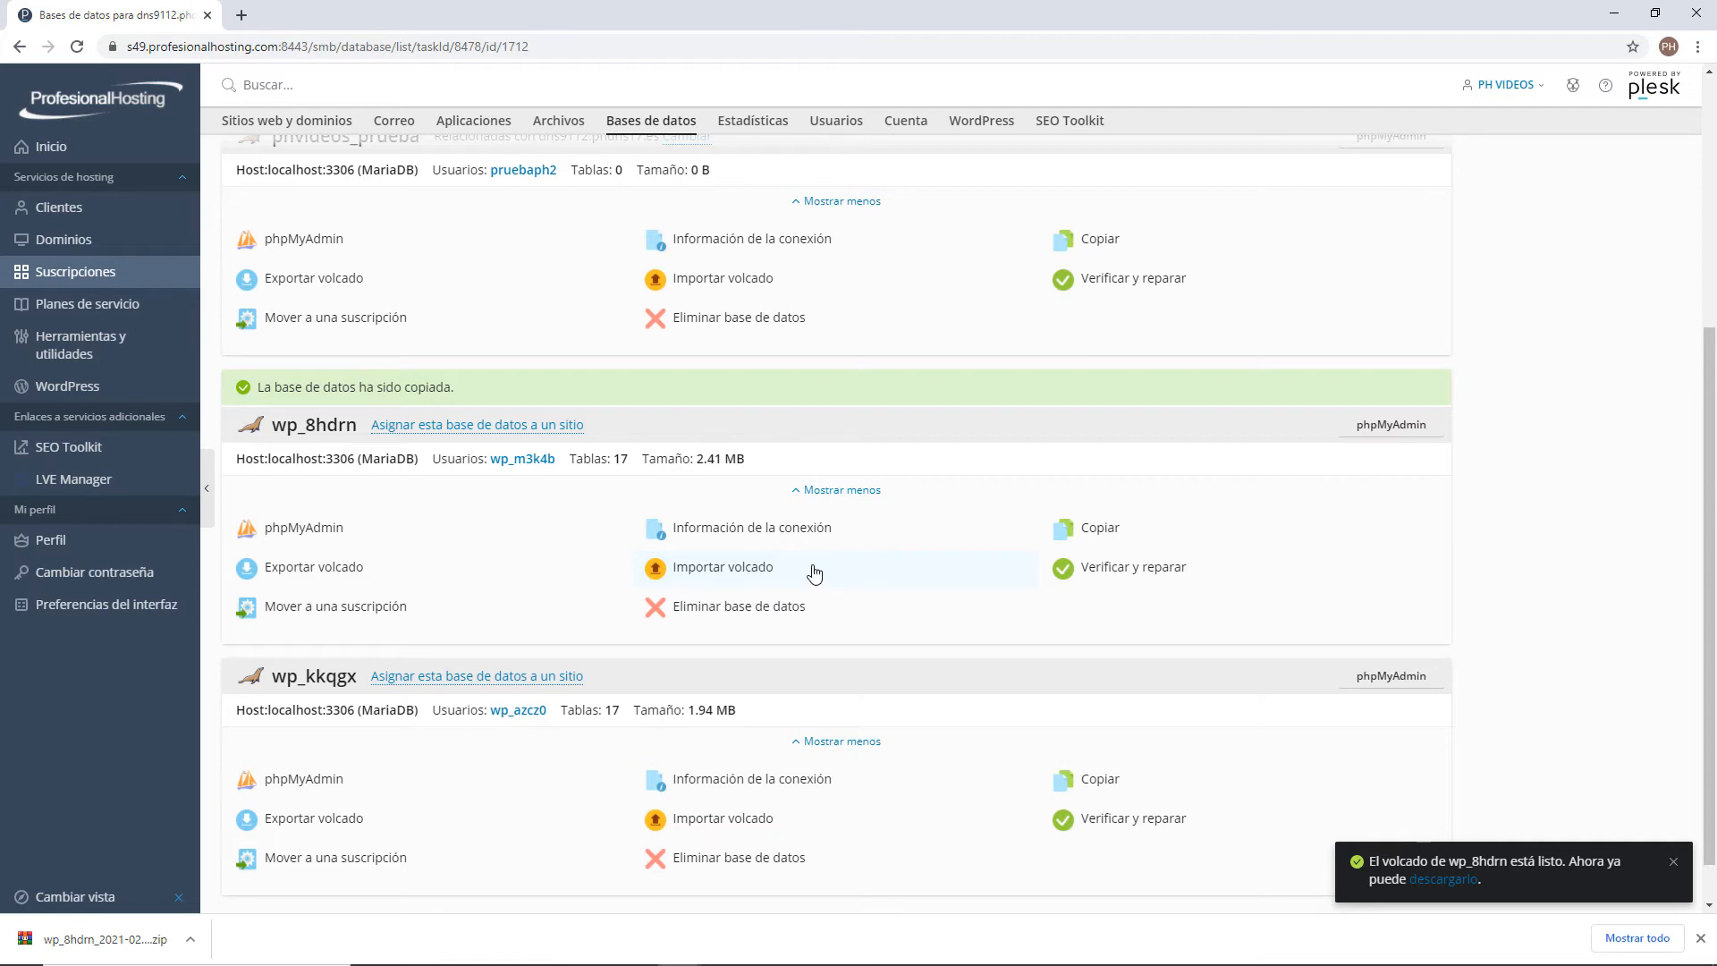
# - Import the downloaded wp_8hdrn_2021-02-28_19-35-42.sql dump into wp_8hdrn with the database recreated, and run check and repair on it
pyautogui.click(725, 569)
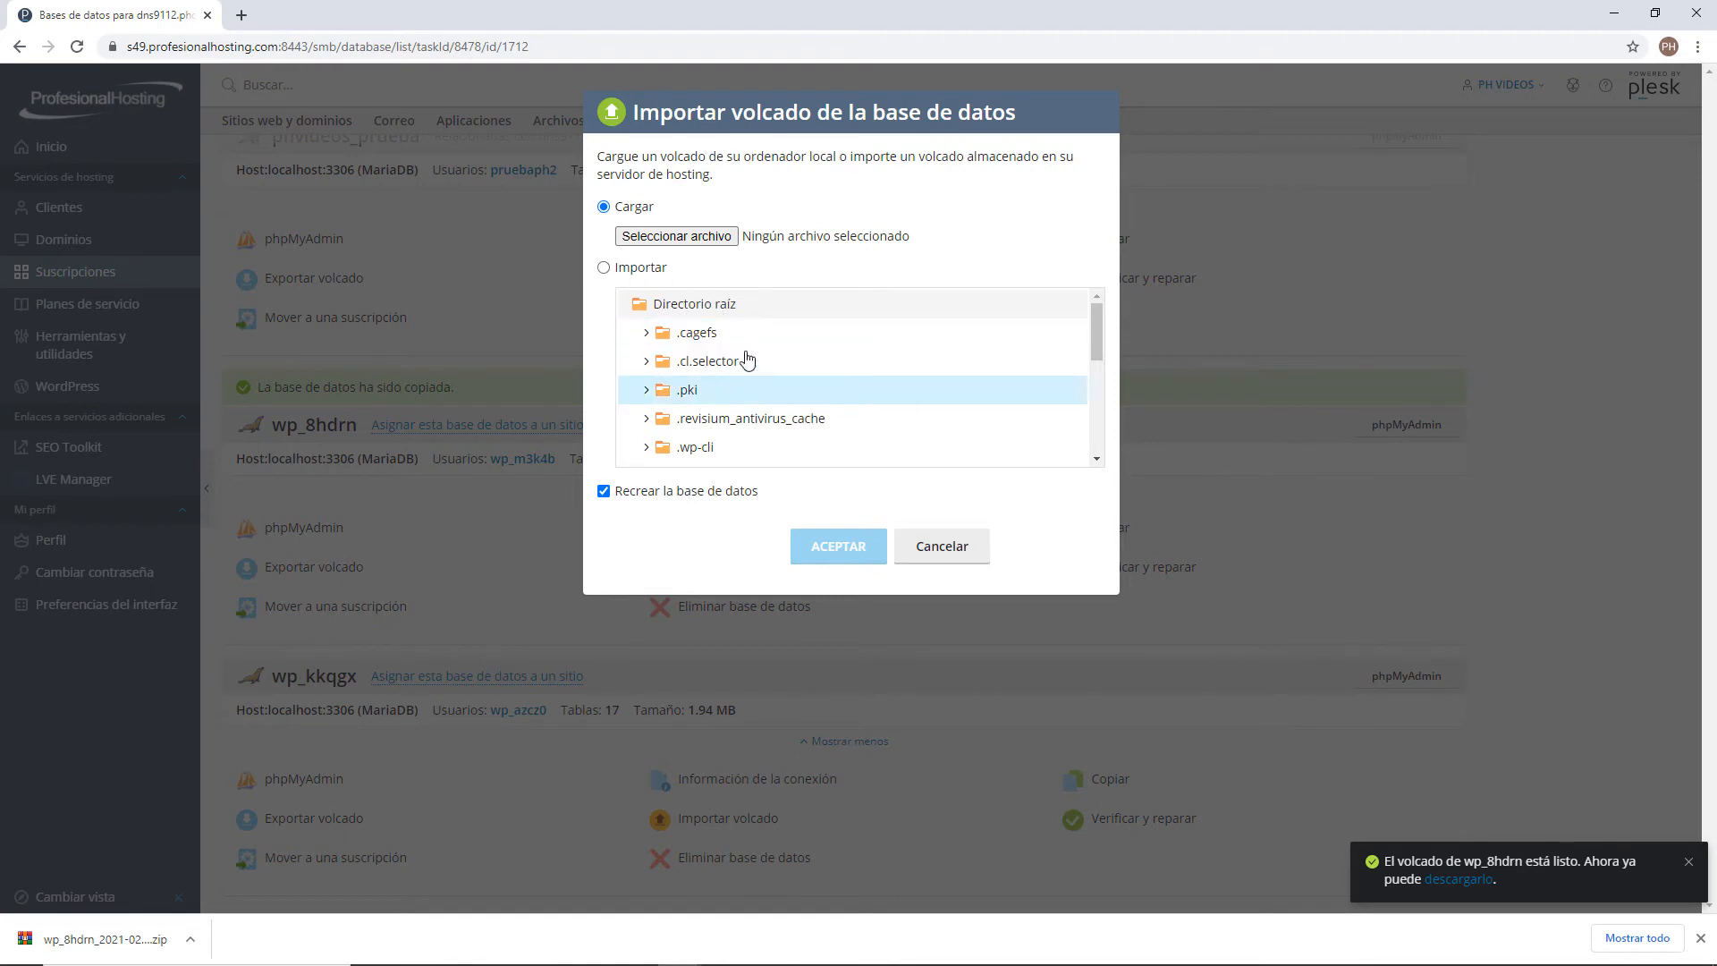
pyautogui.click(677, 236)
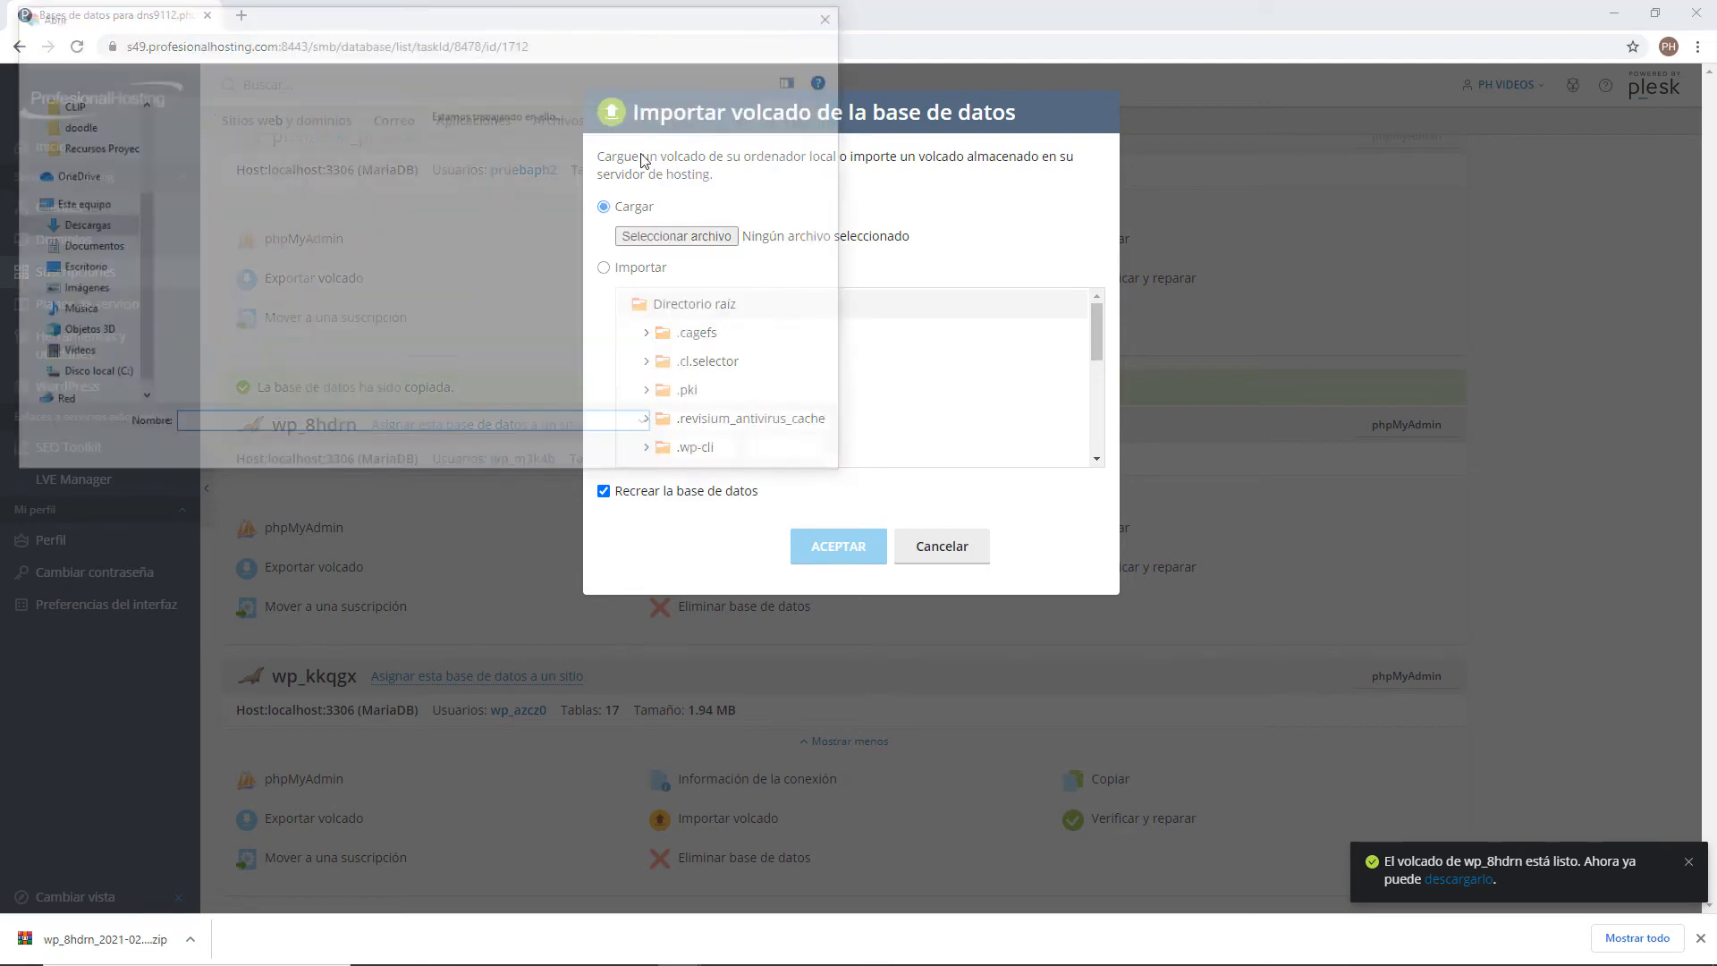
pyautogui.click(298, 221)
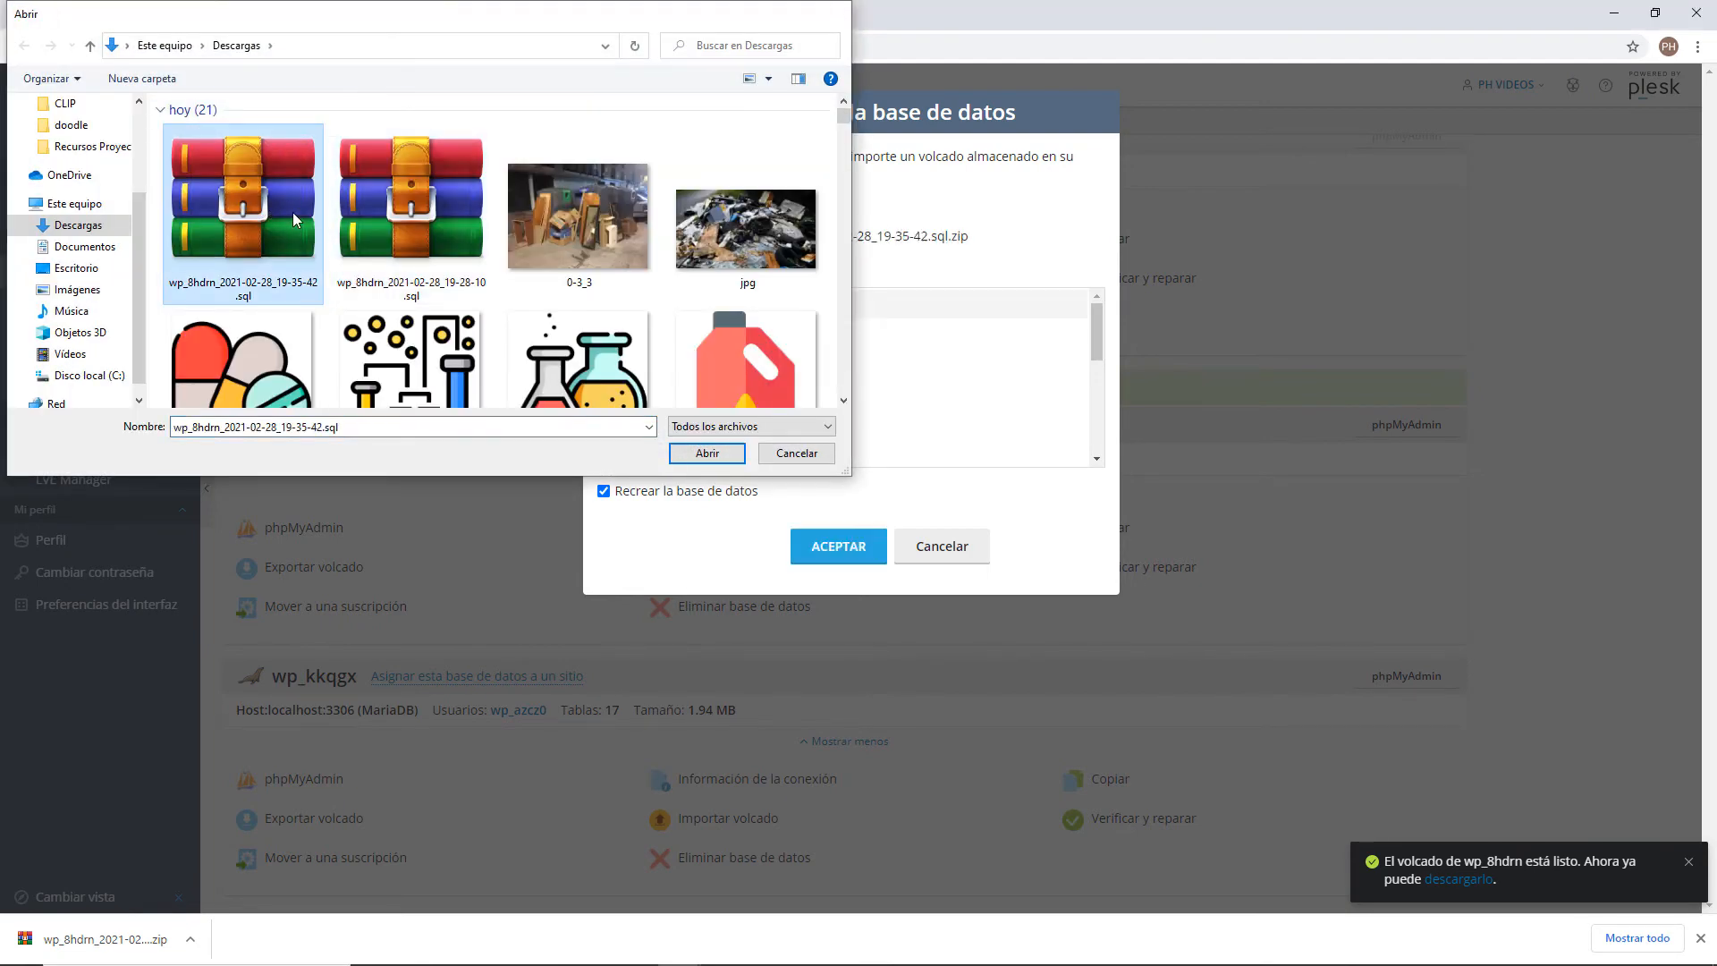
pyautogui.doubleClick(298, 222)
pyautogui.click(838, 548)
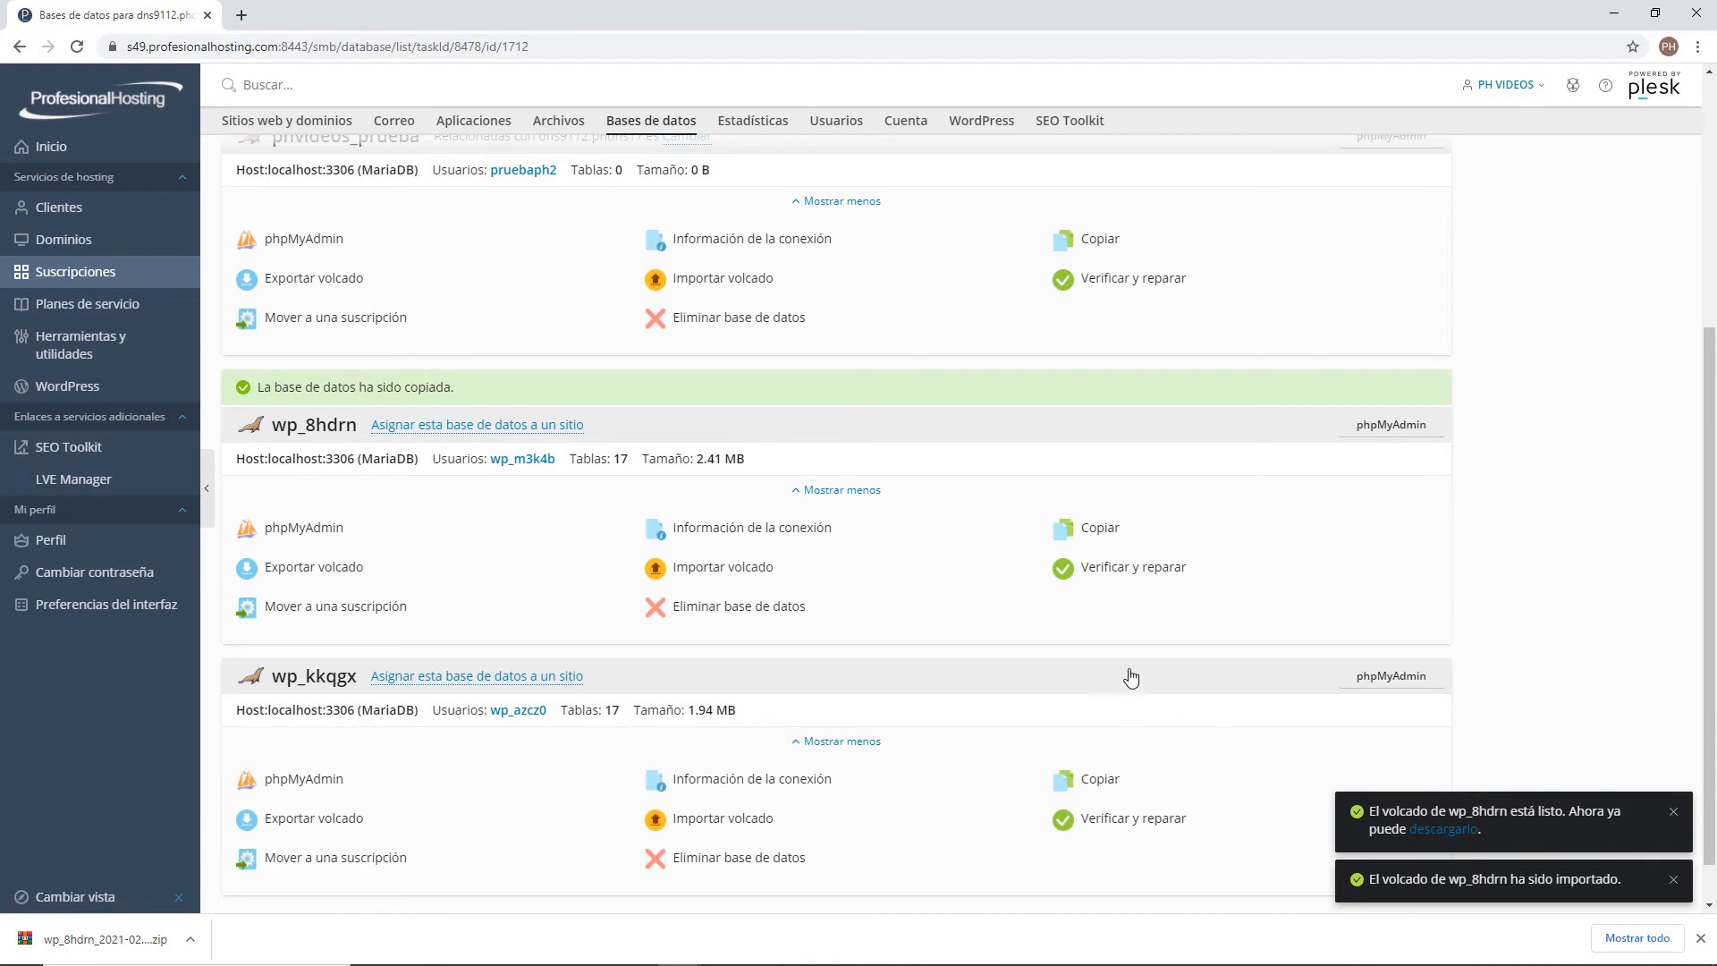
pyautogui.click(1131, 570)
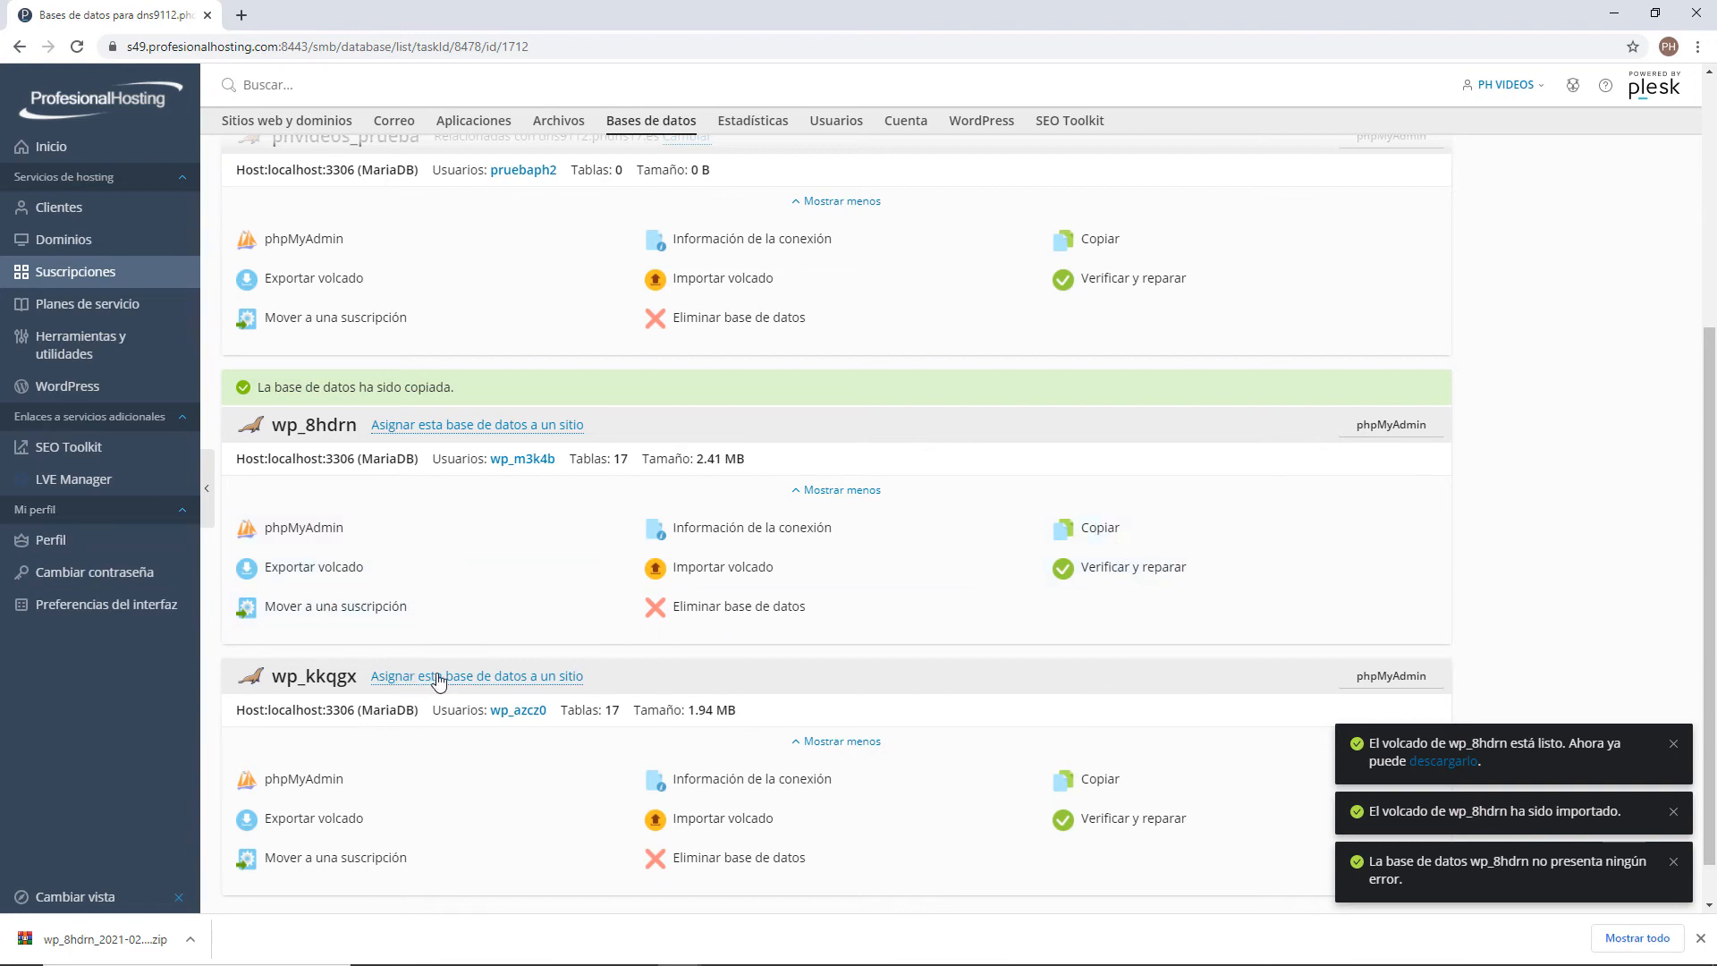
# - Start moving wp_8hdrn to another subscription with test2.com as the target, and cancel the move
pyautogui.click(347, 610)
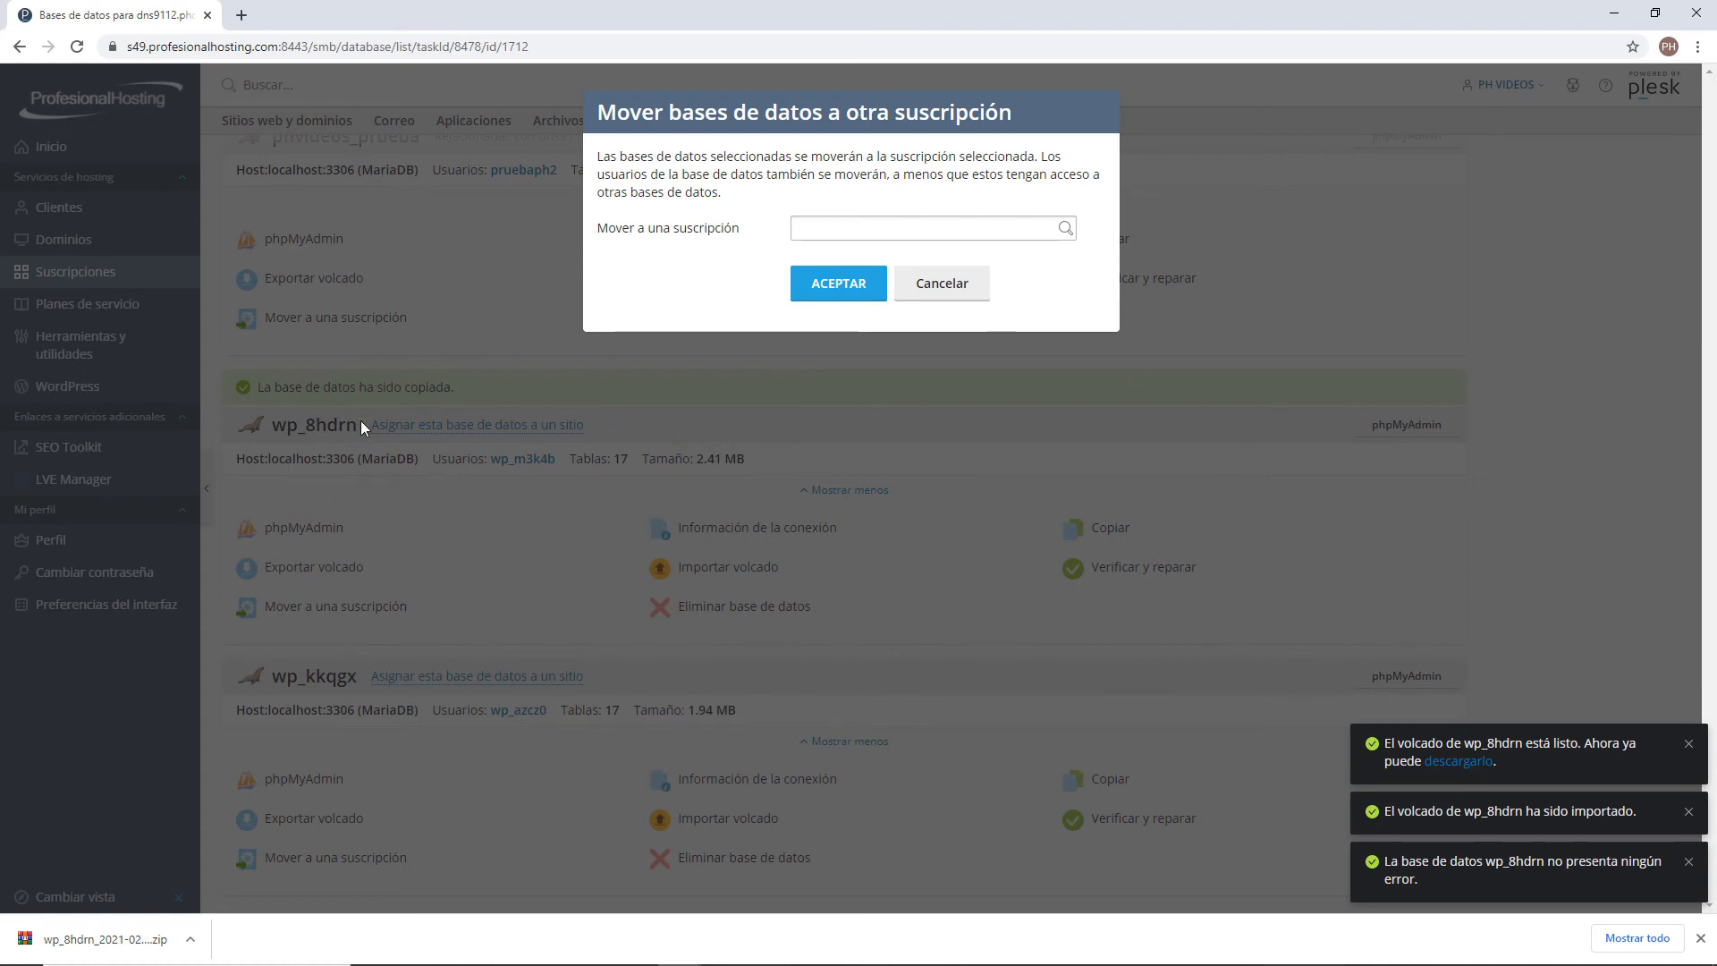
pyautogui.click(802, 228)
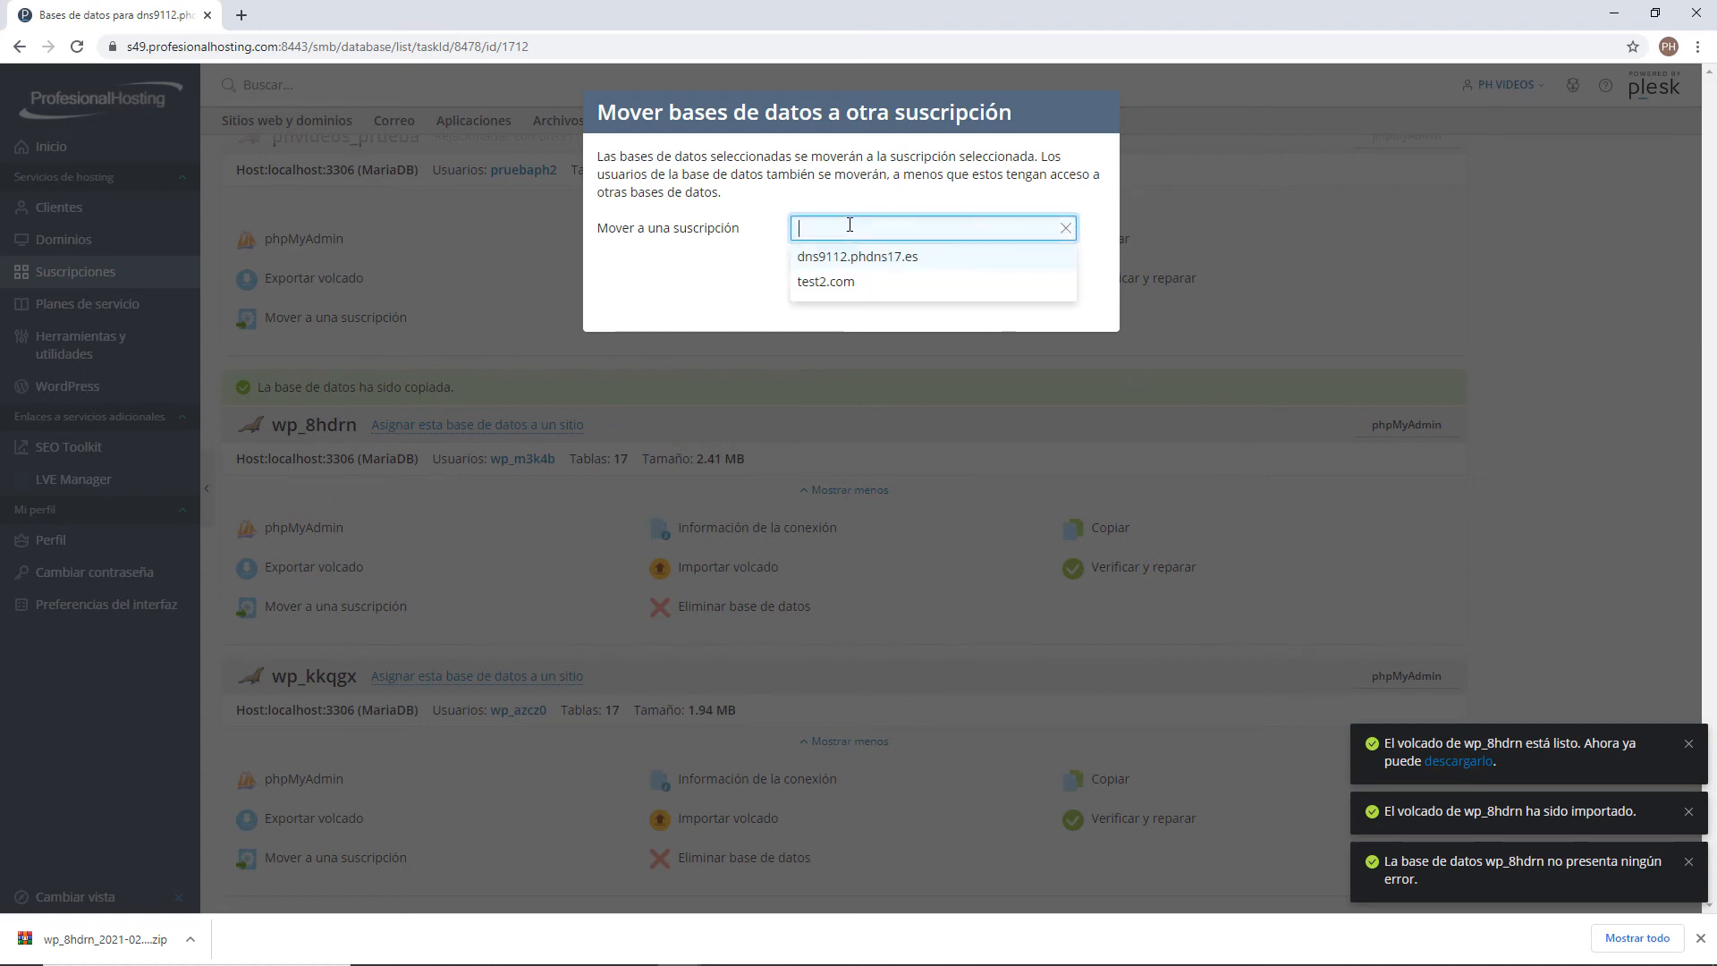
pyautogui.click(827, 282)
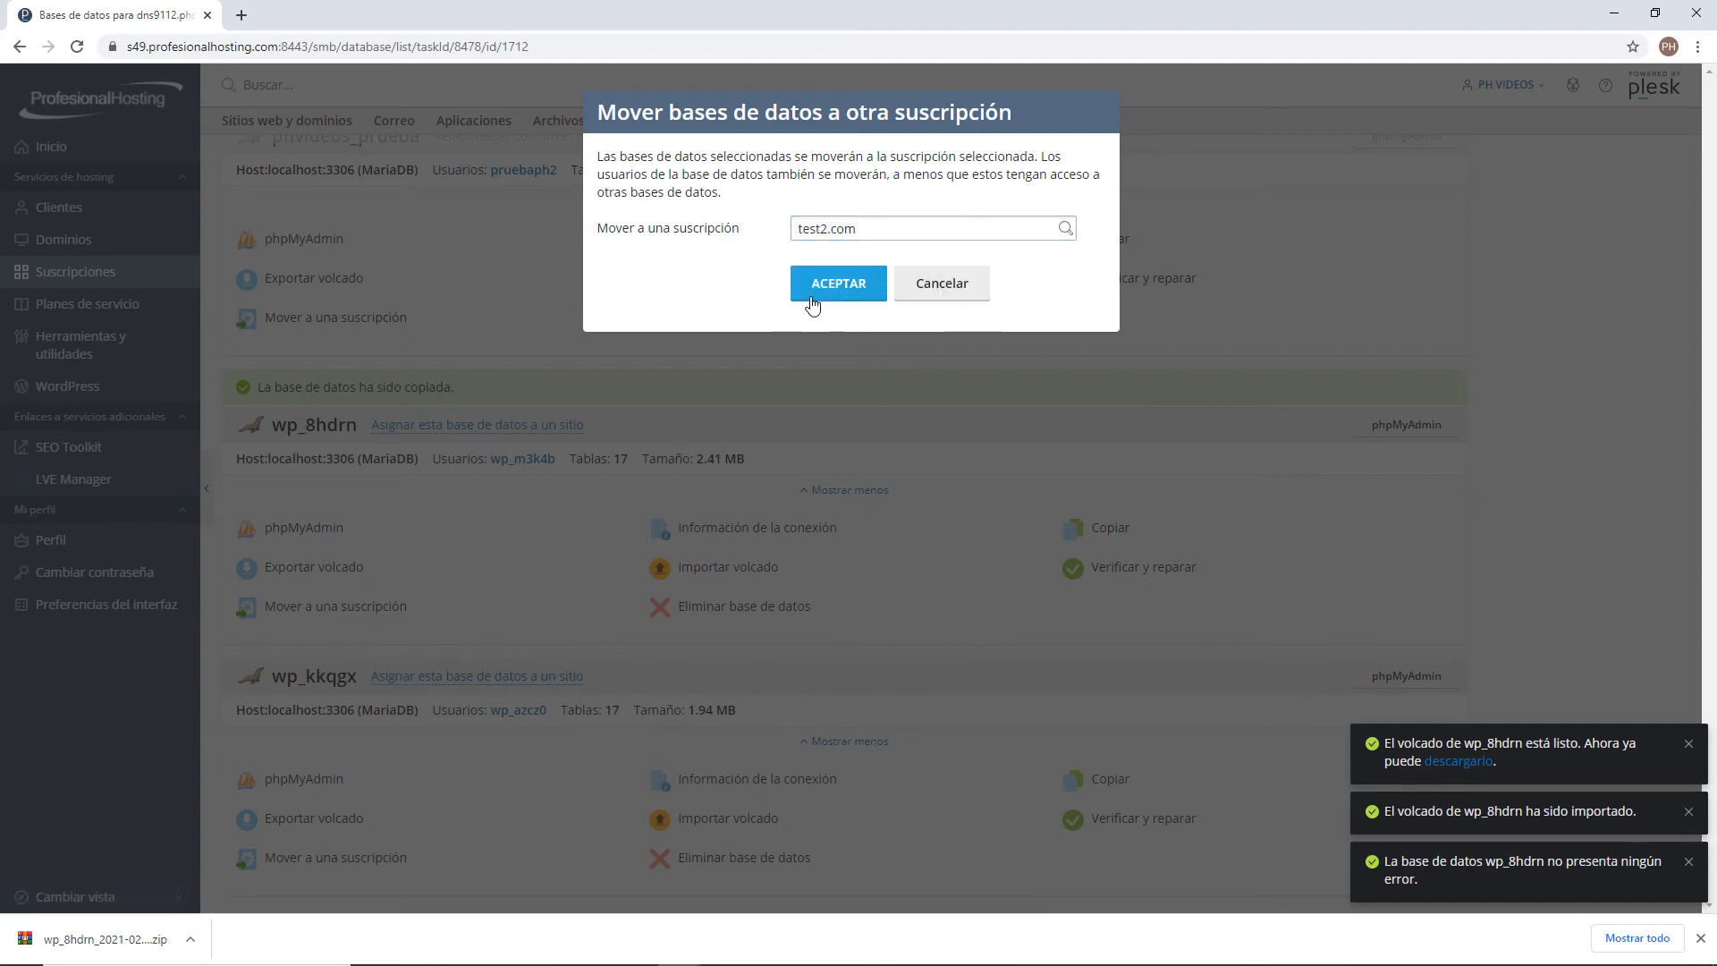
pyautogui.click(941, 284)
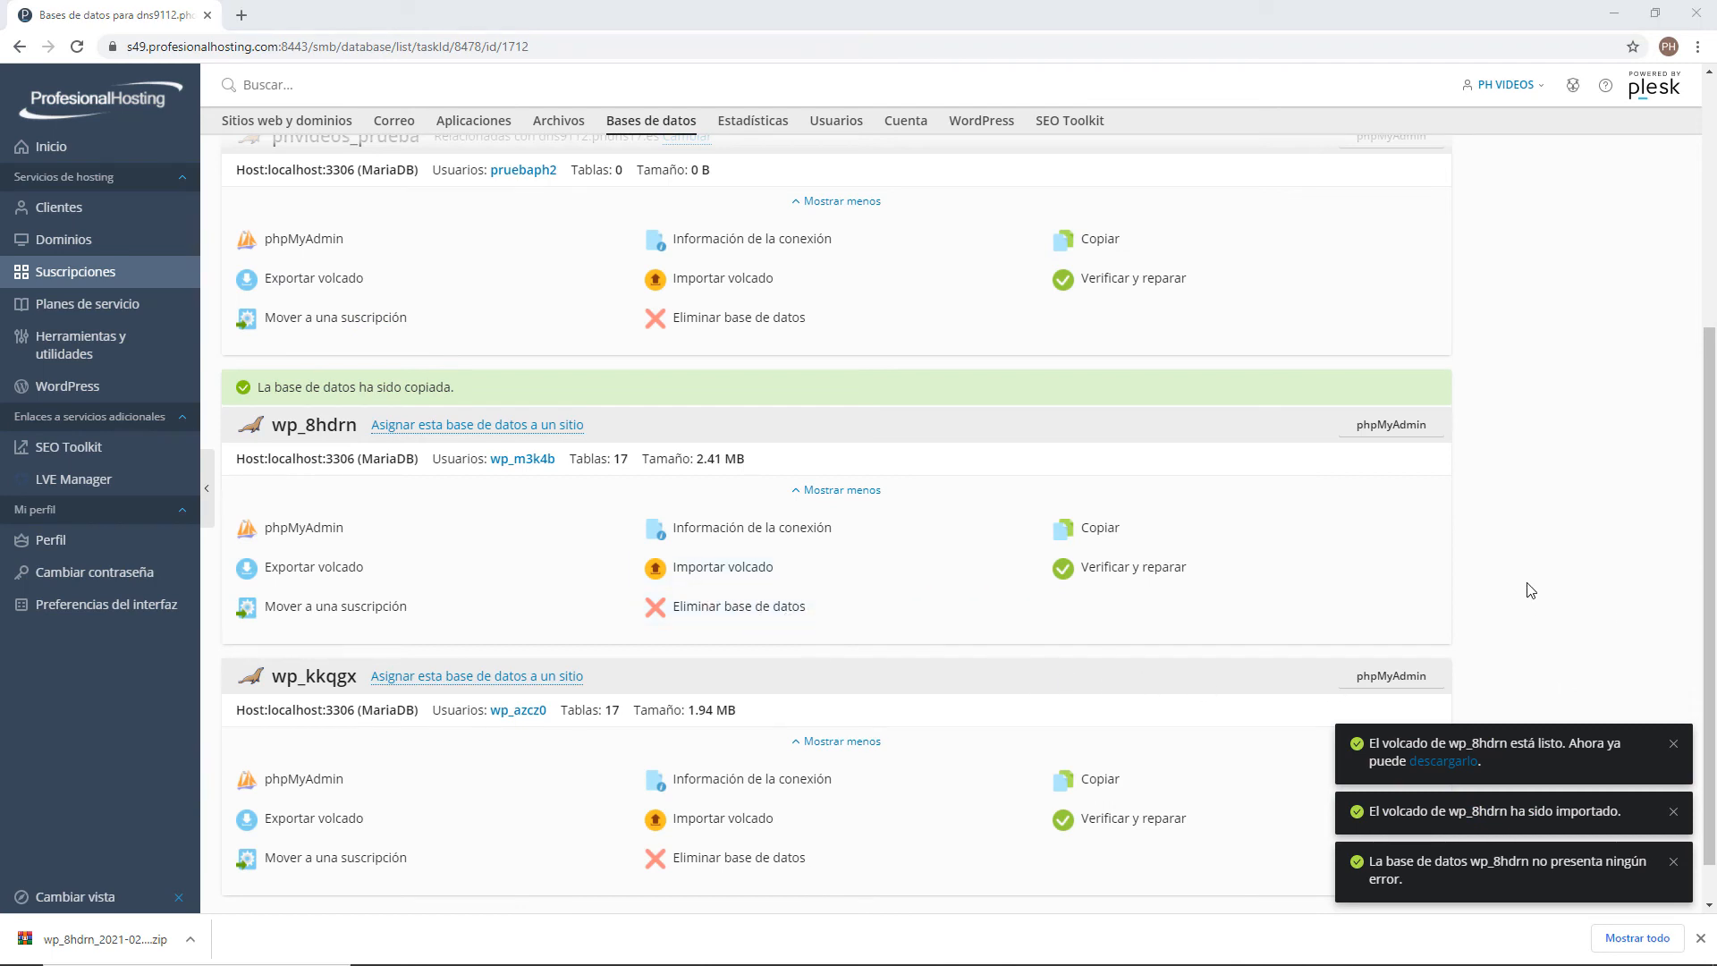
# - Delete the copia_basedatos database from the subscription and confirm the removal
pyautogui.moveTo(1706, 572); pyautogui.dragTo(1706, 323)
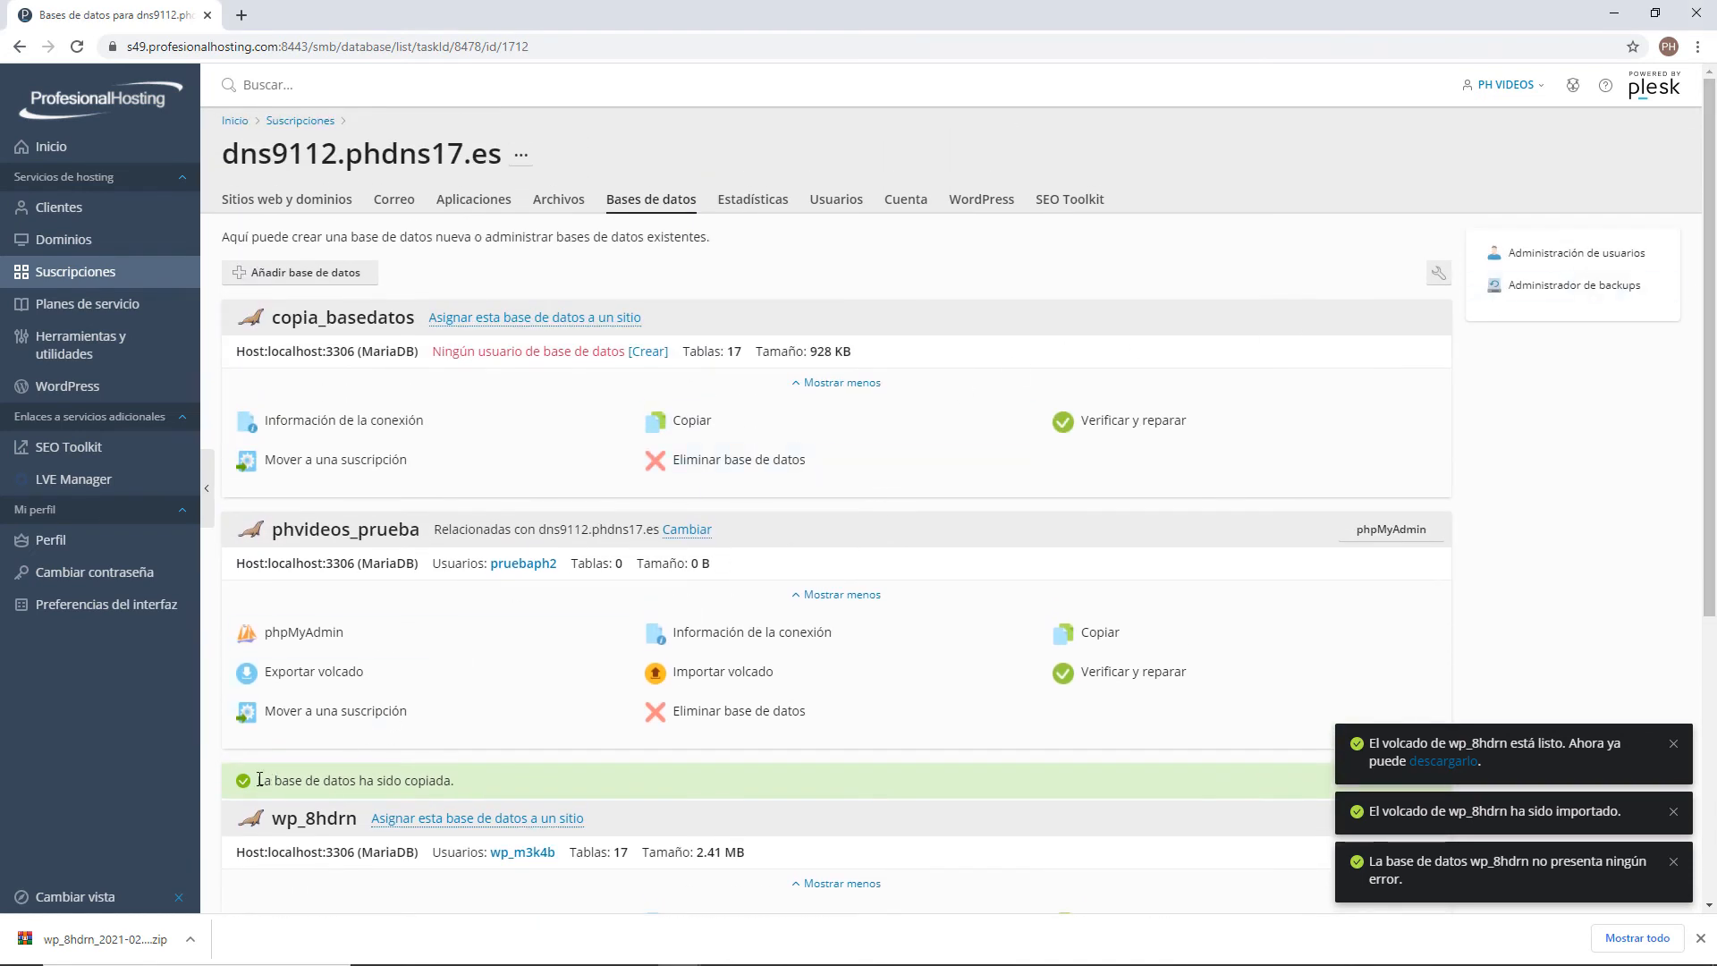
pyautogui.moveTo(258, 780); pyautogui.dragTo(474, 782)
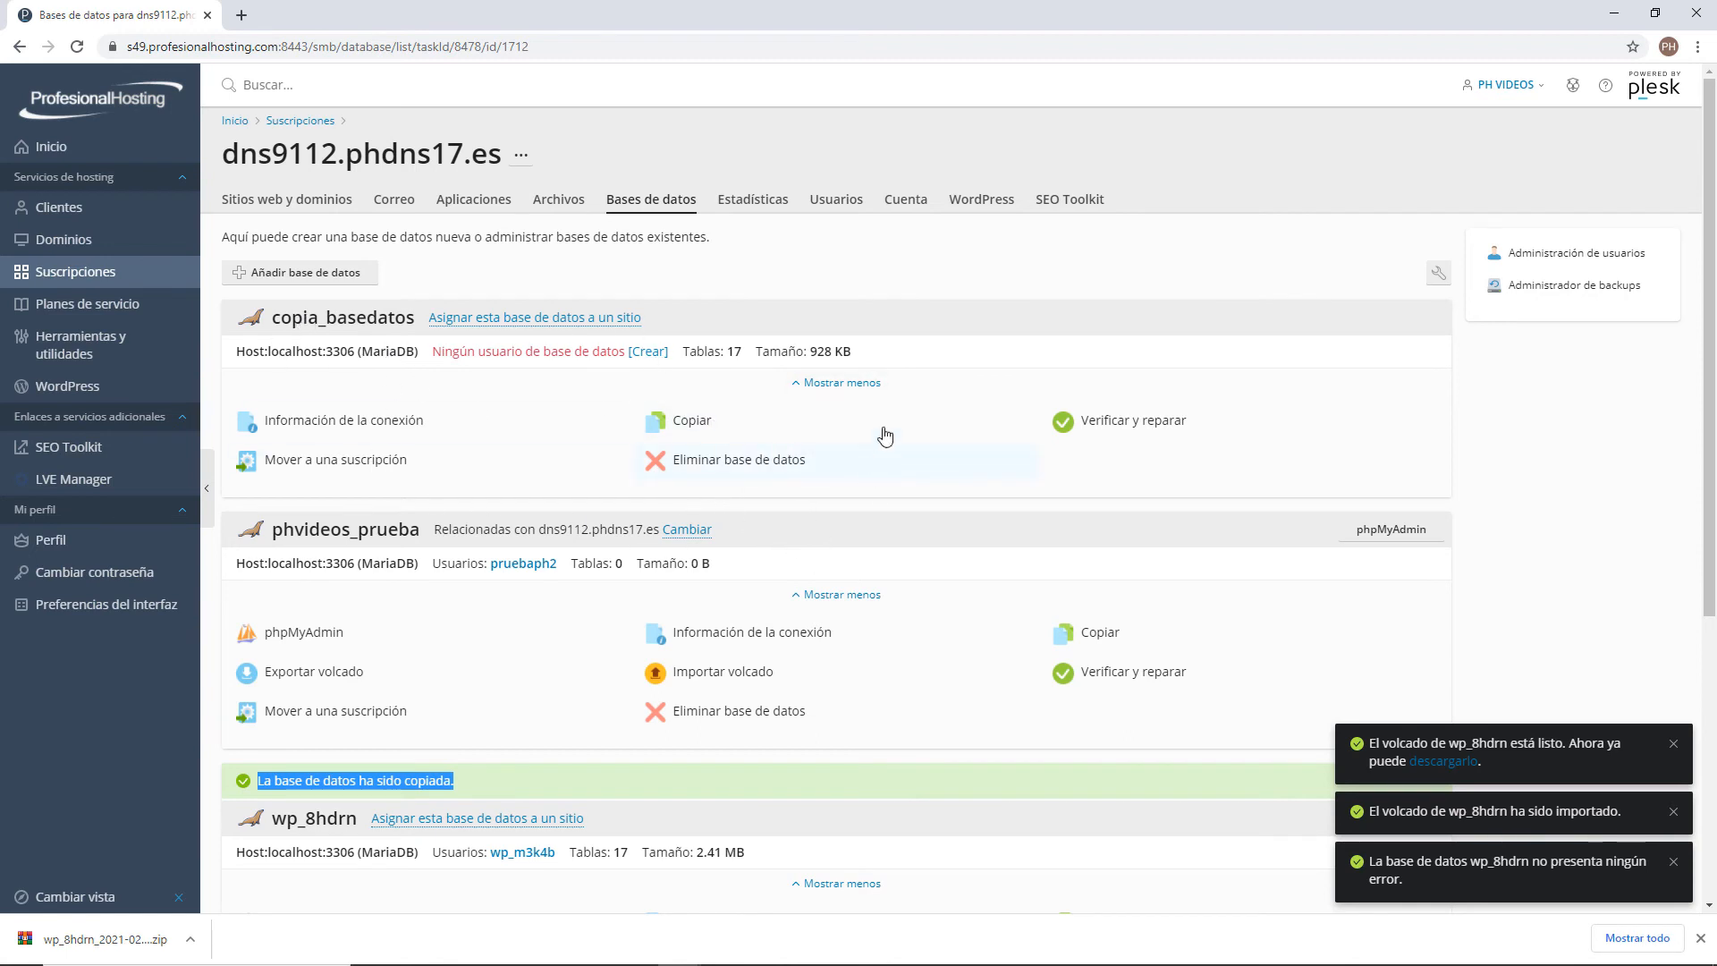
pyautogui.click(733, 467)
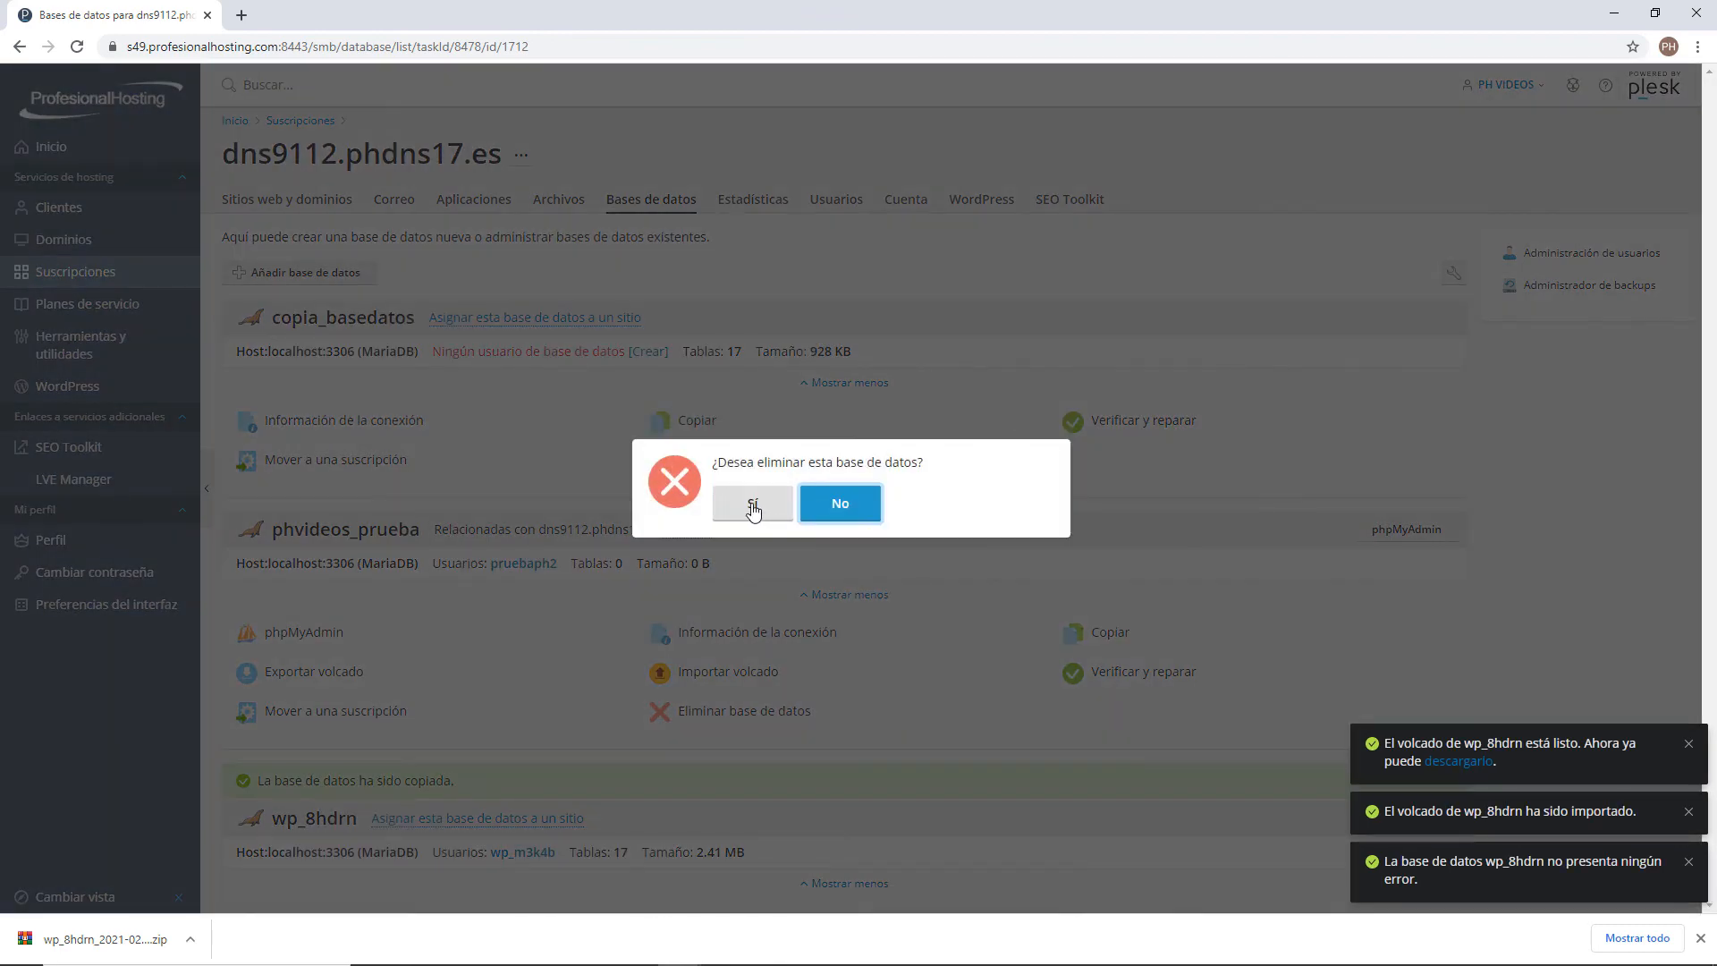
pyautogui.click(753, 509)
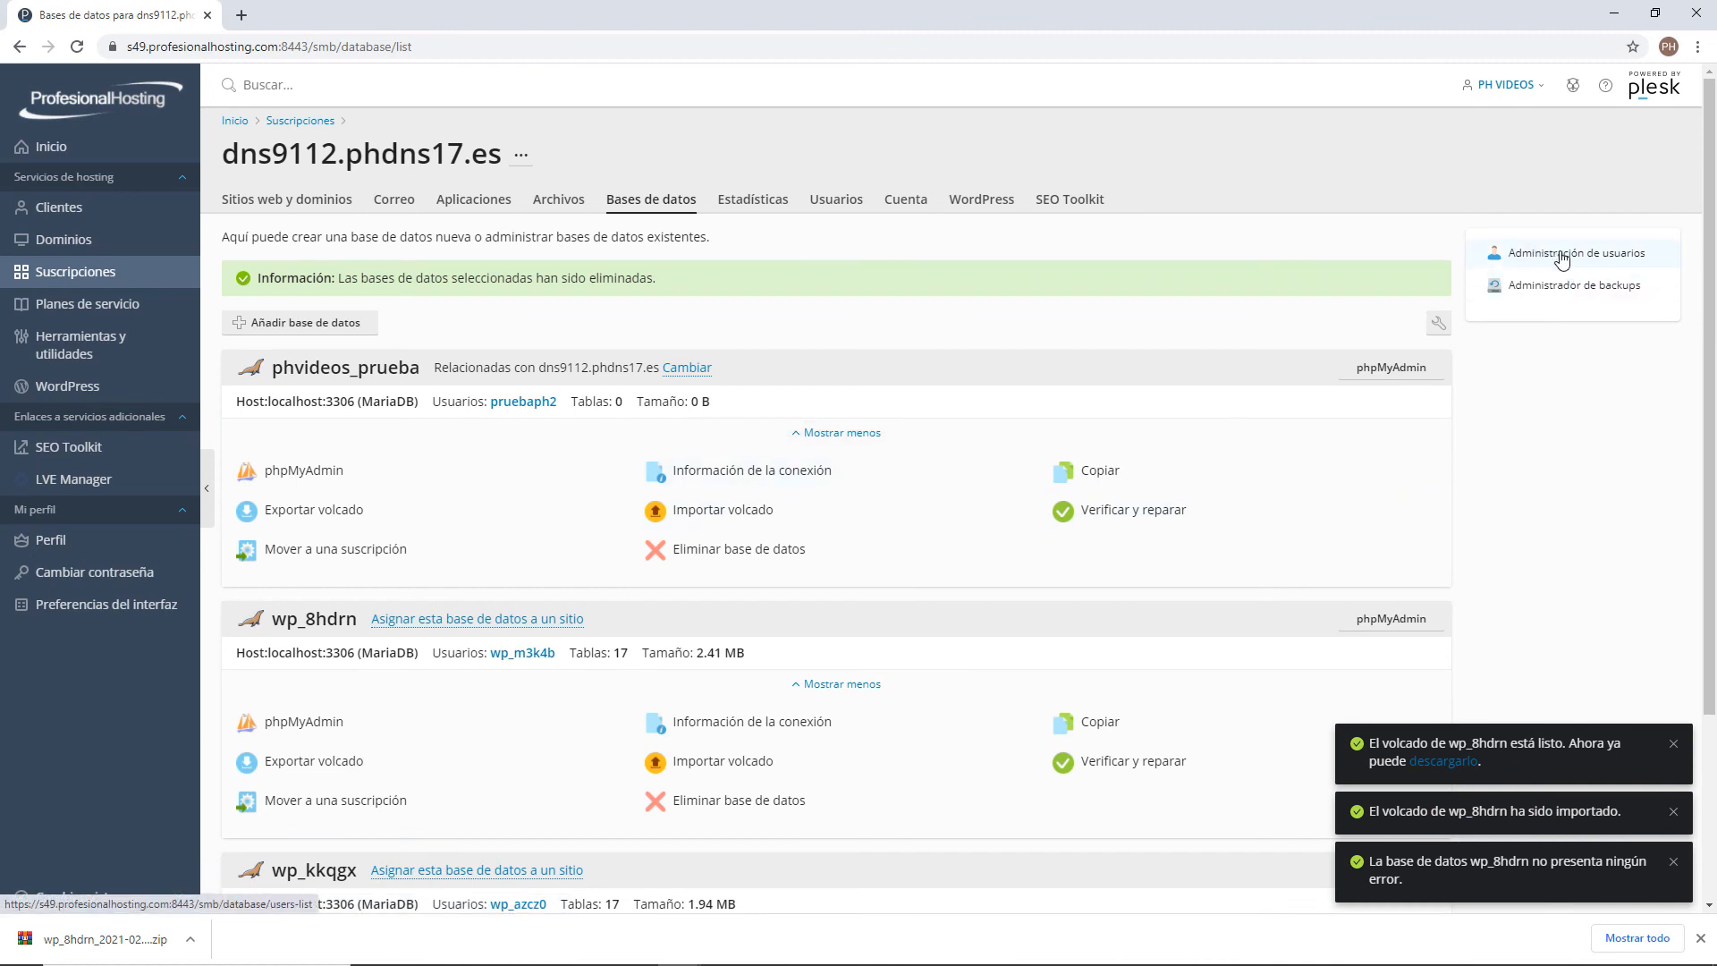
# - Open the database user administration and check which database each listed user is assigned to
pyautogui.click(1562, 256)
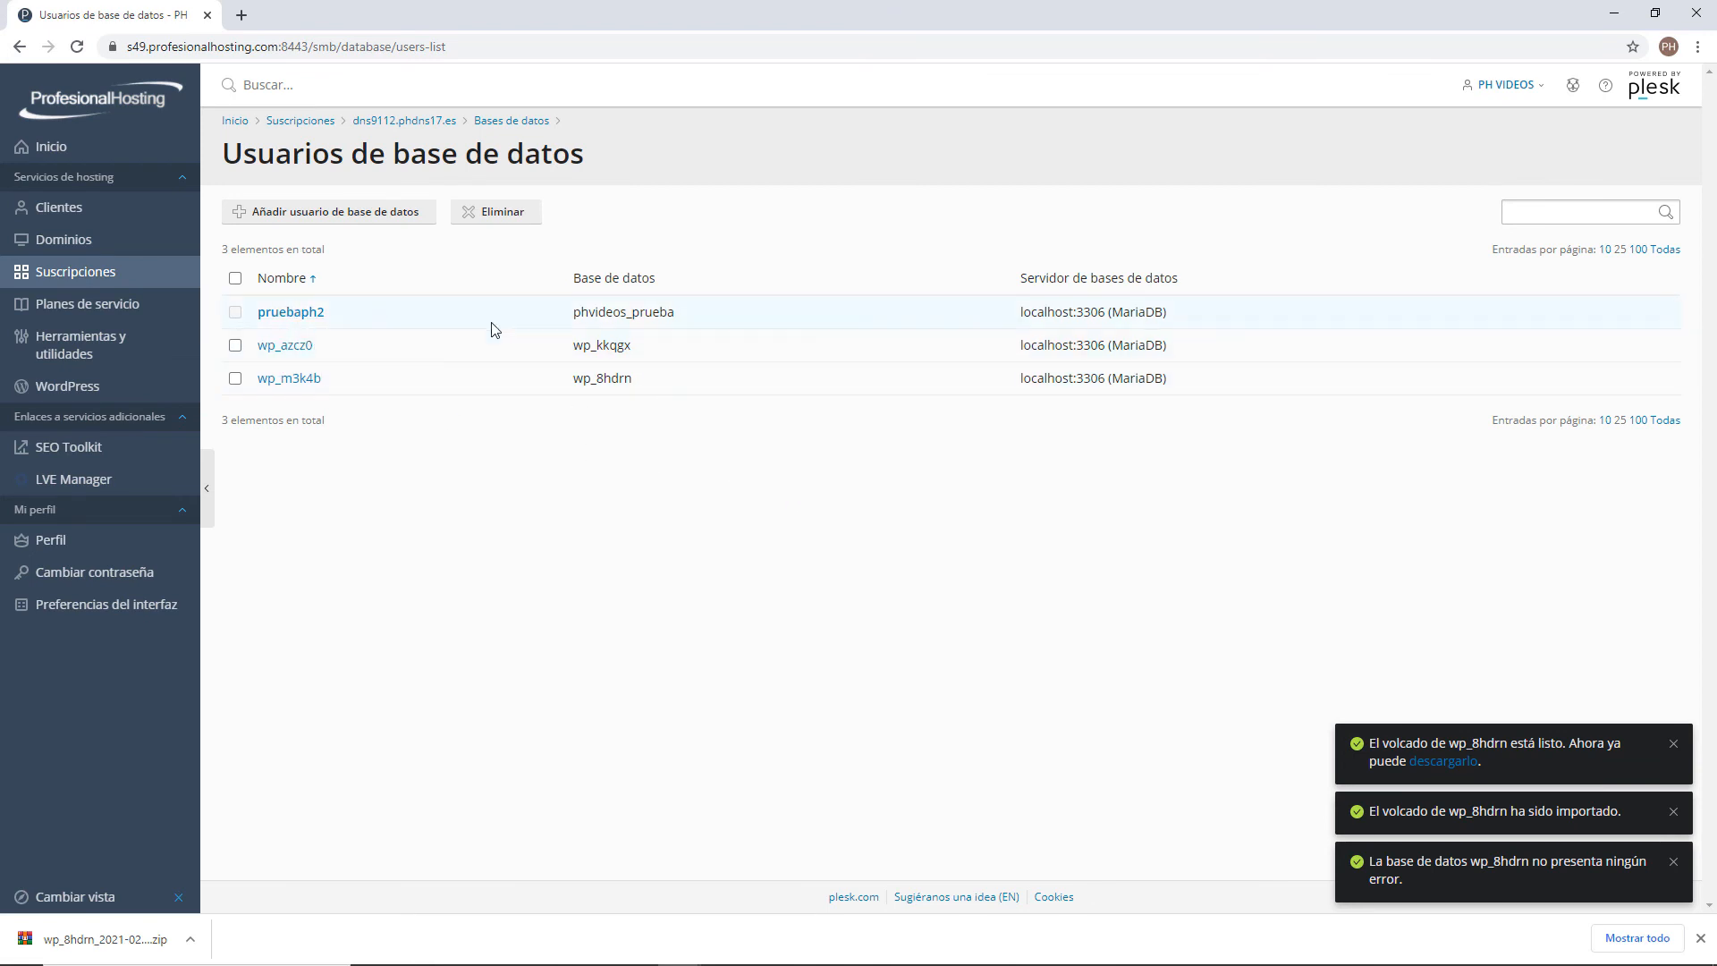
pyautogui.doubleClick(607, 309)
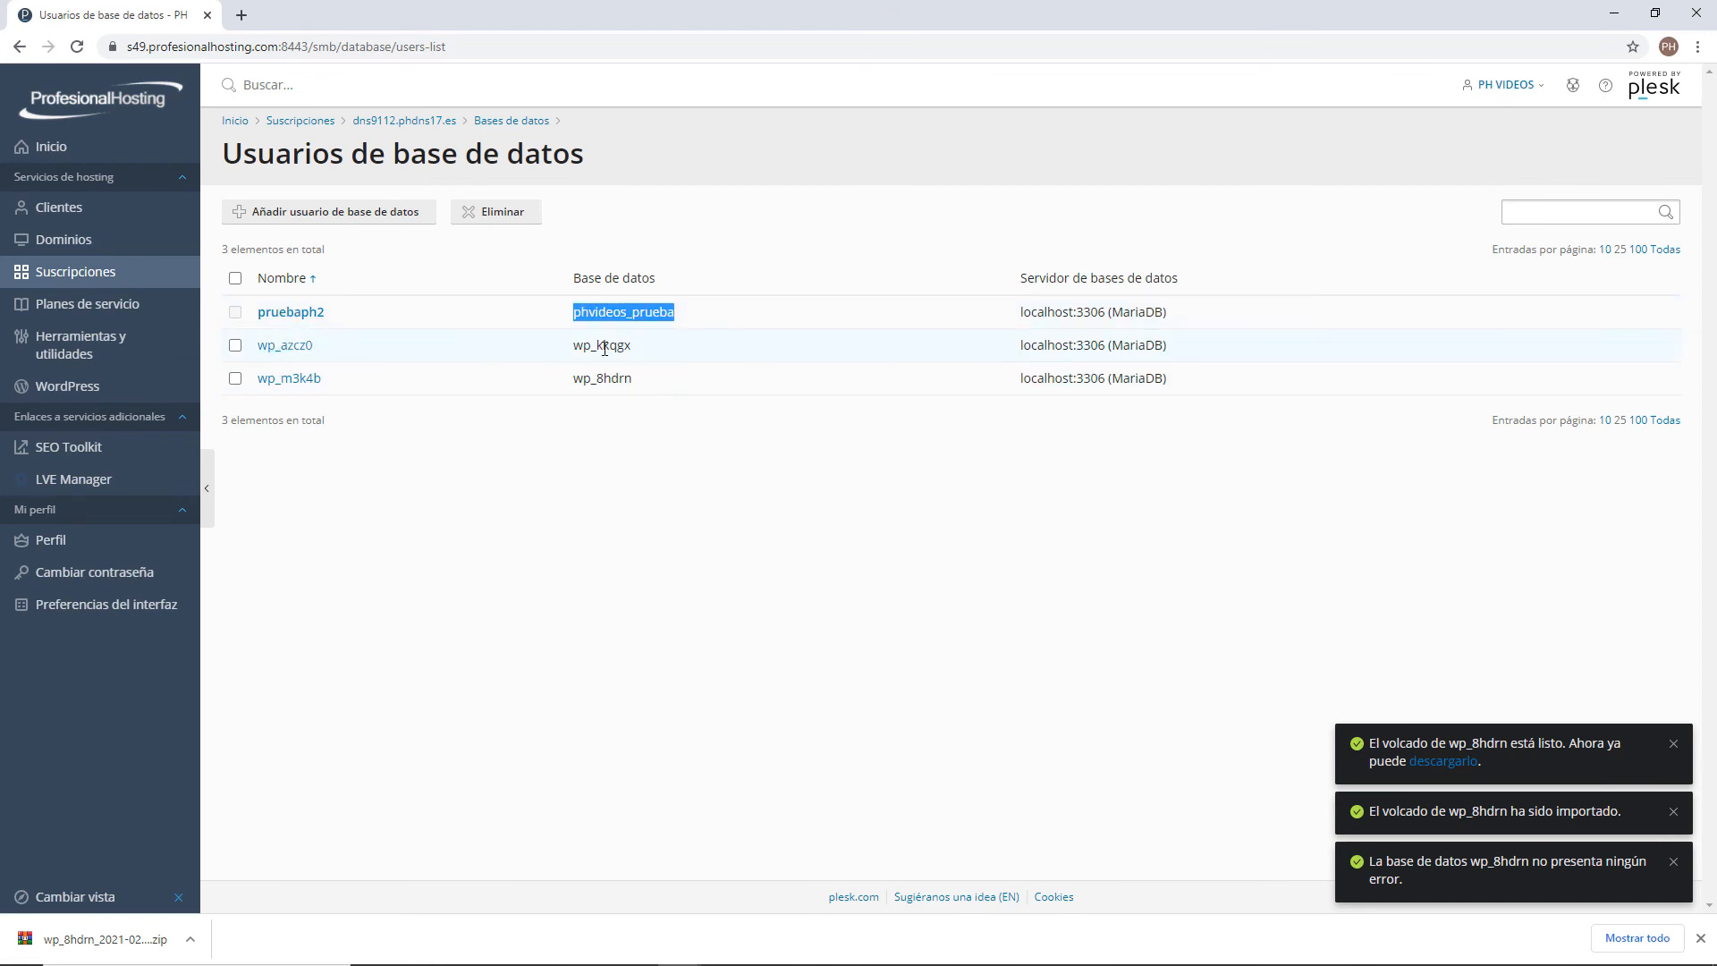
pyautogui.doubleClick(601, 345)
pyautogui.moveTo(409, 355); pyautogui.dragTo(259, 349)
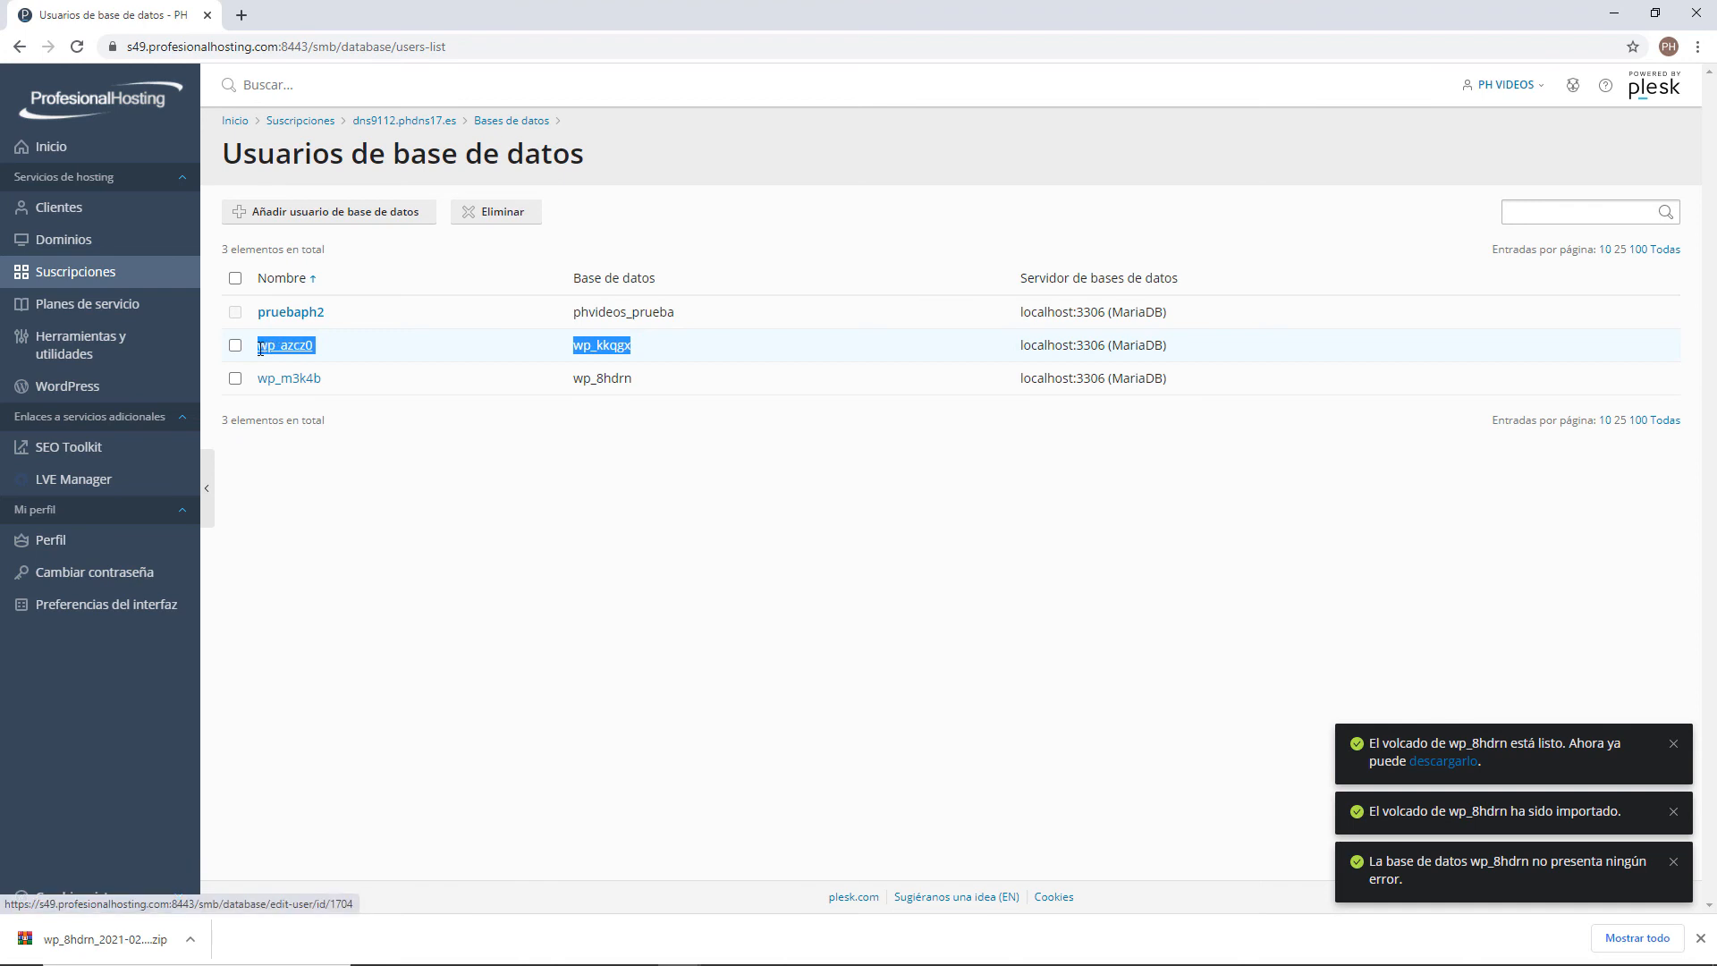
# - Generate a new password for the database user wp_azcz0, reveal it in the password field, and save the user
pyautogui.click(281, 349)
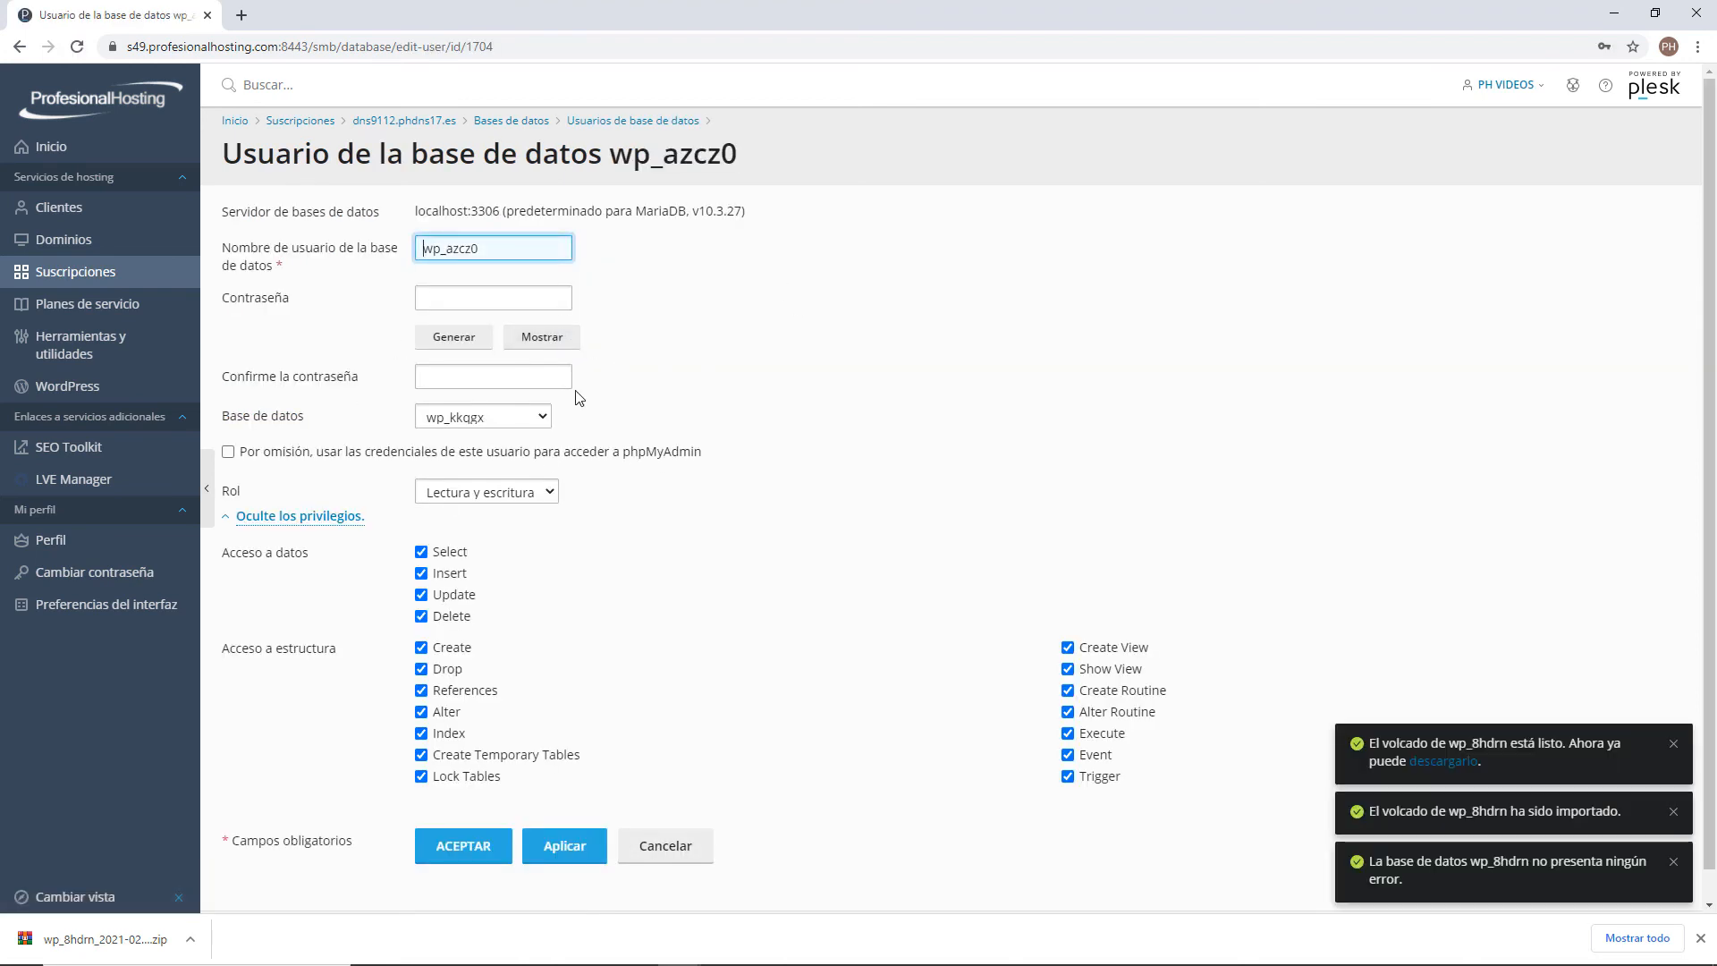
pyautogui.click(449, 340)
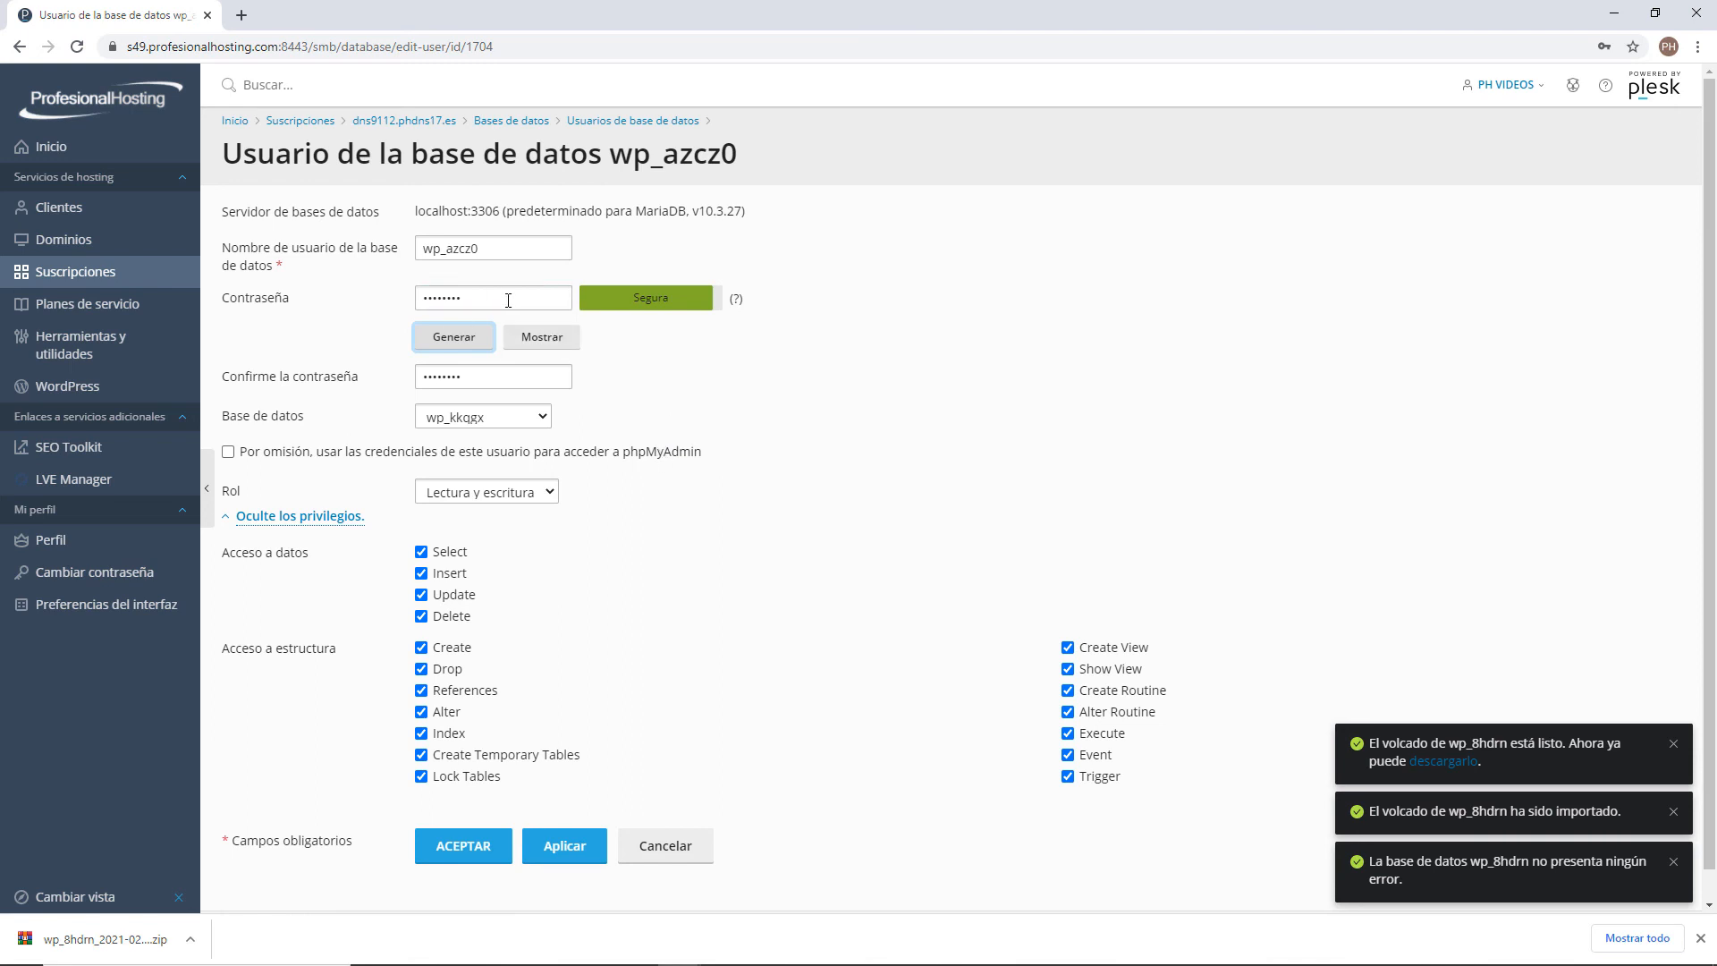
pyautogui.click(545, 340)
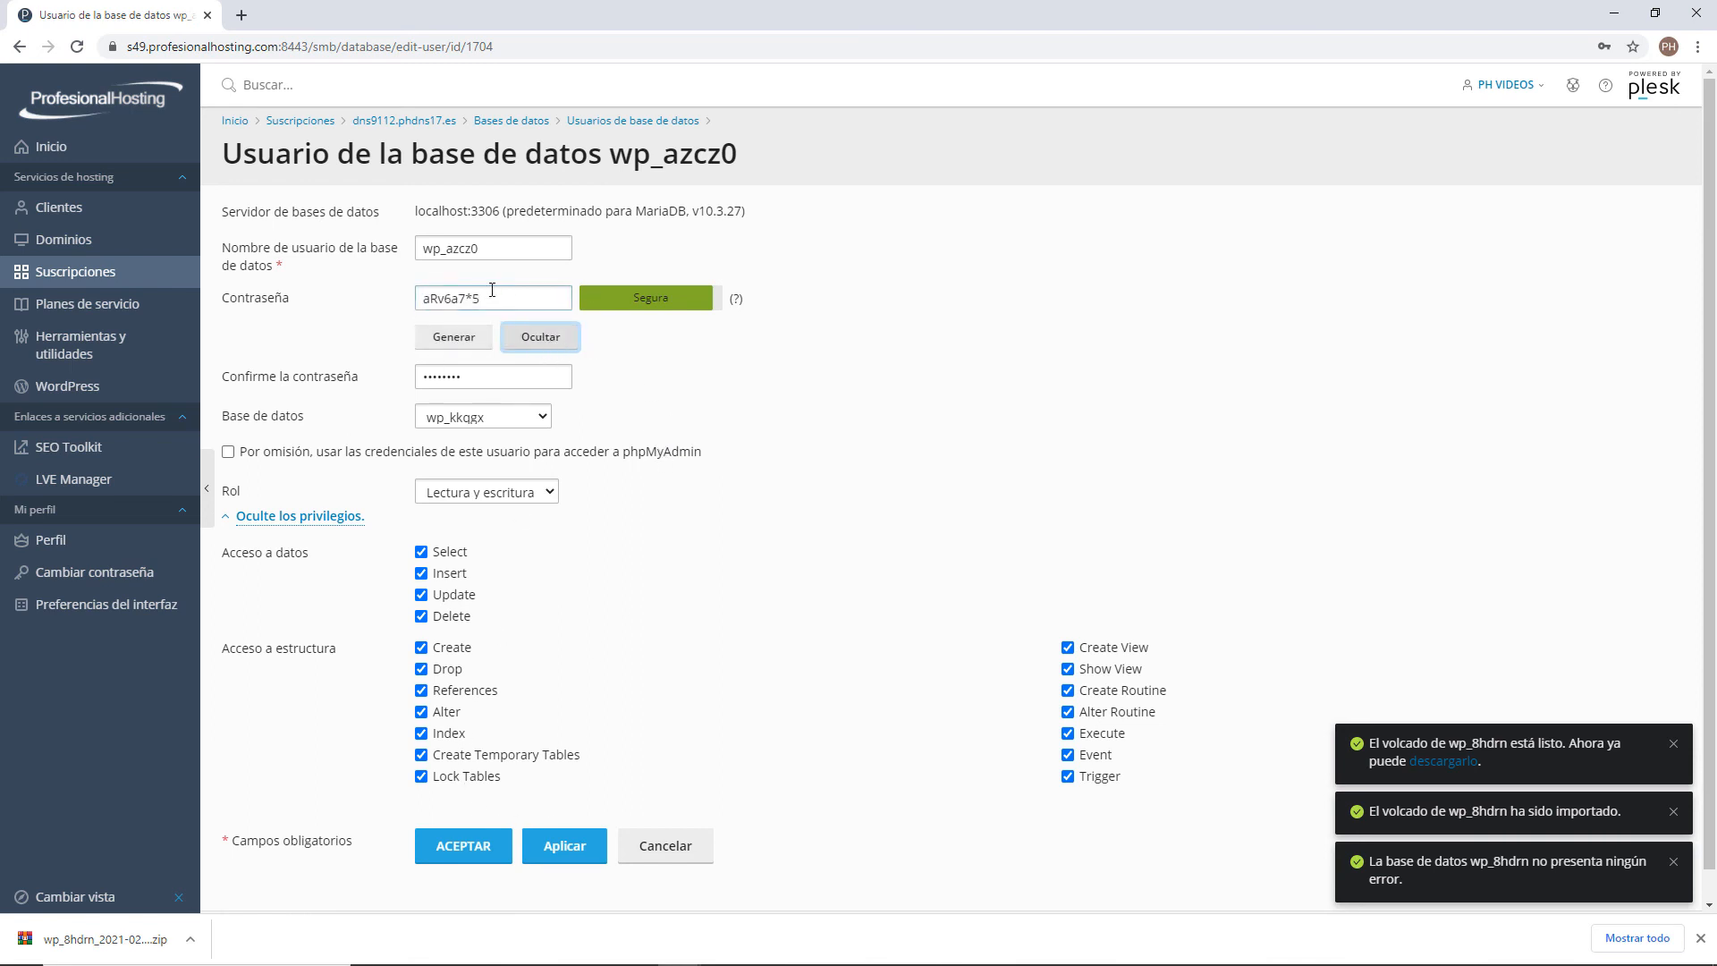
pyautogui.click(471, 846)
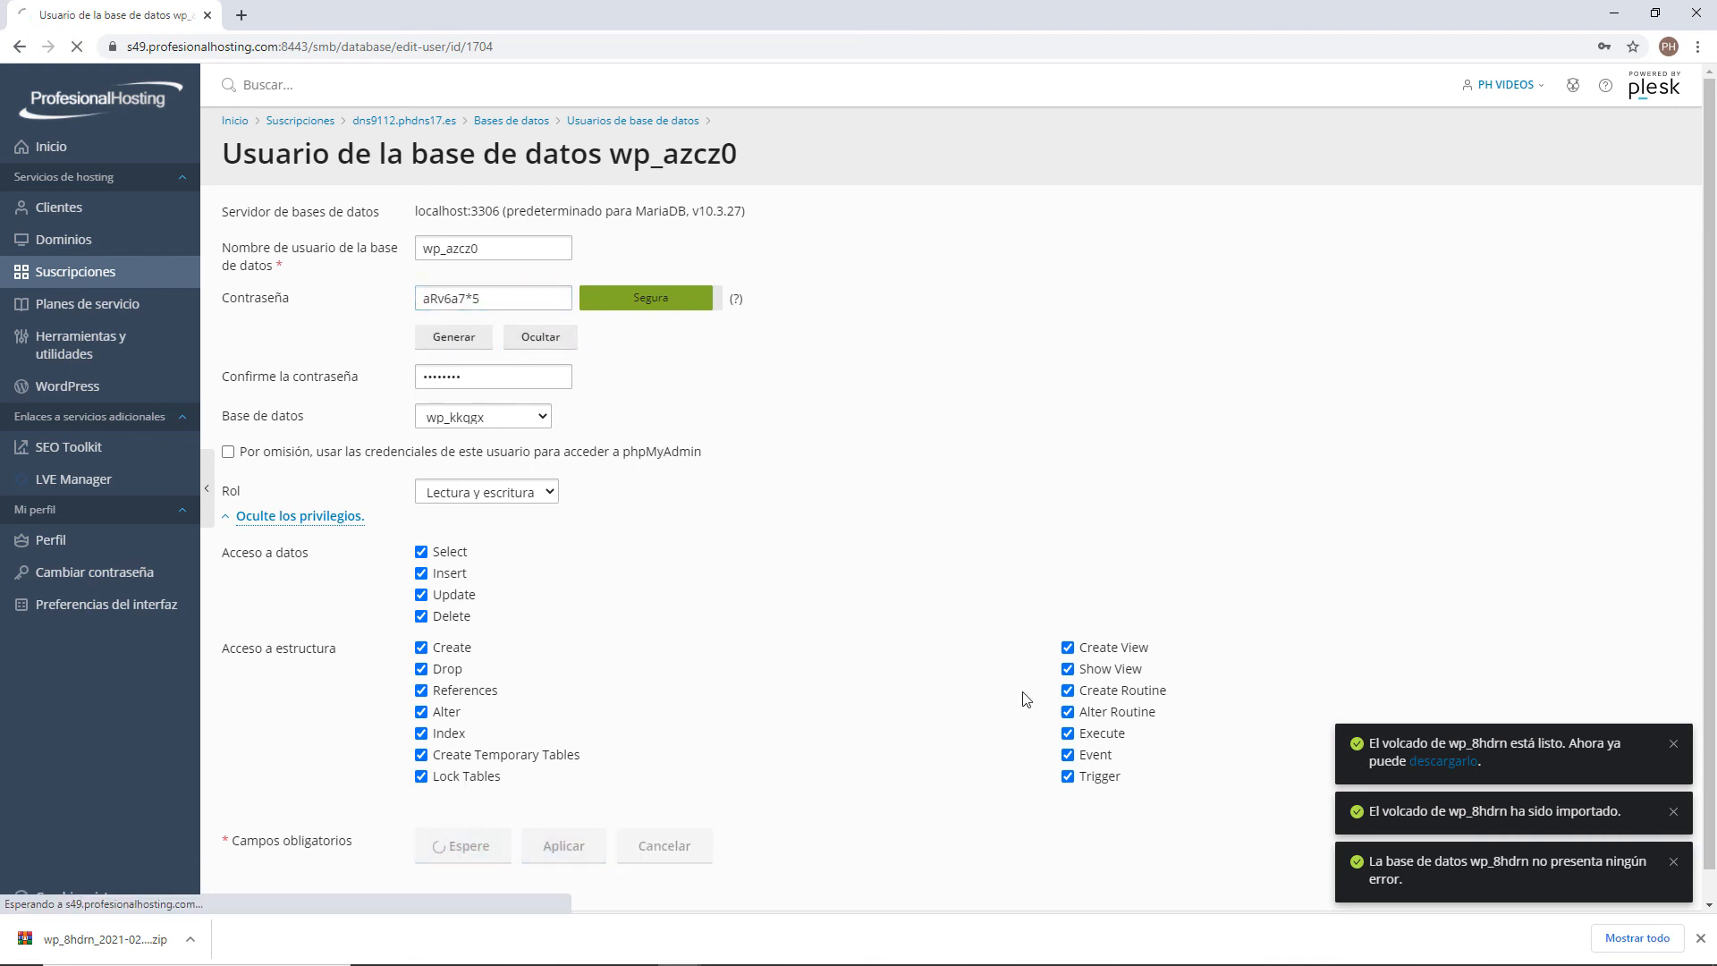